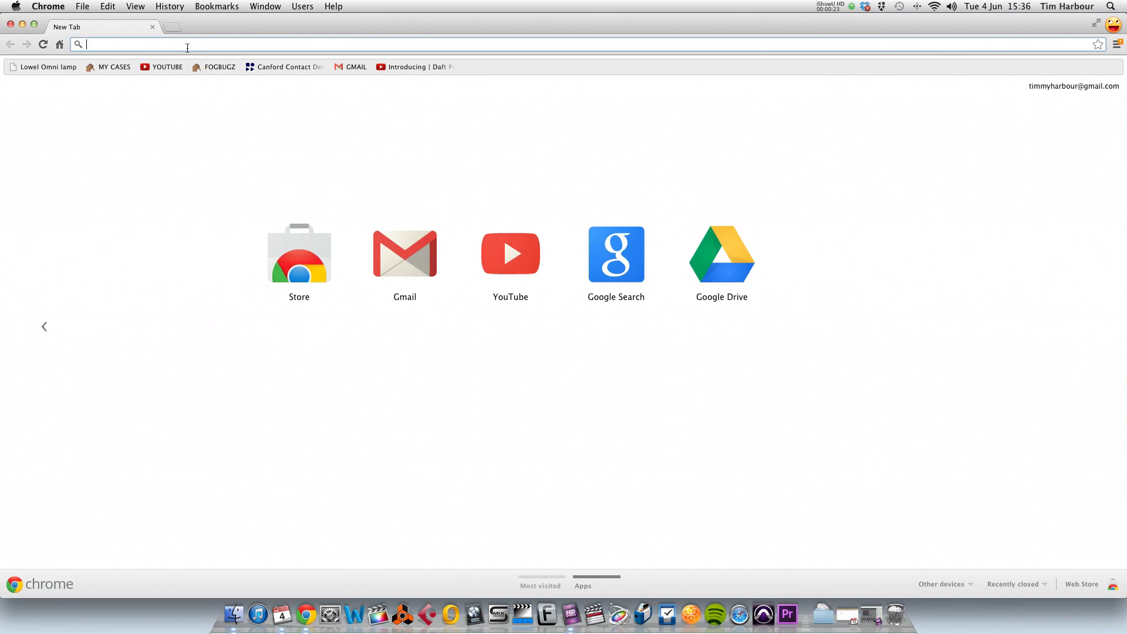
{"action": "type", "text": "w"}
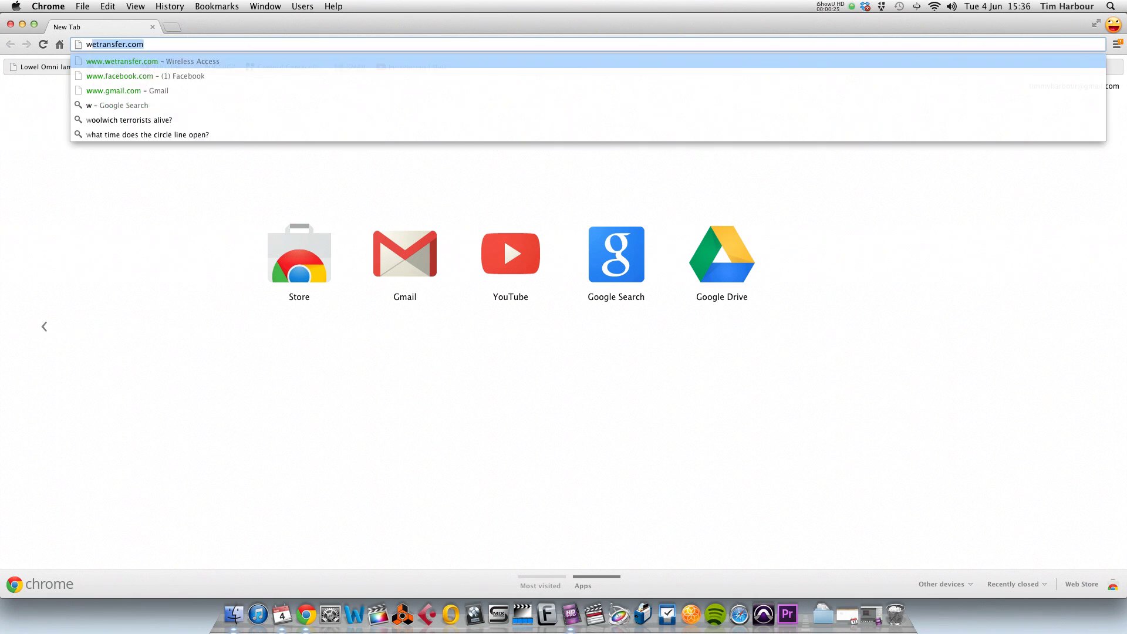
{"action": "type", "text": "ww.focusrit"}
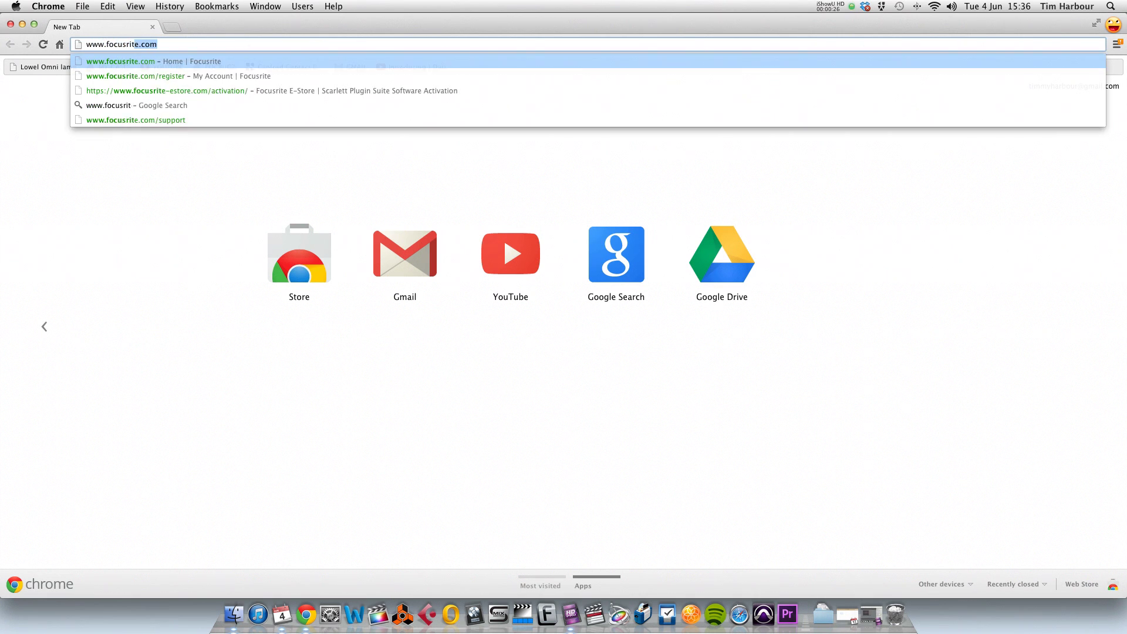
{"action": "type", "text": "e.com/register"}
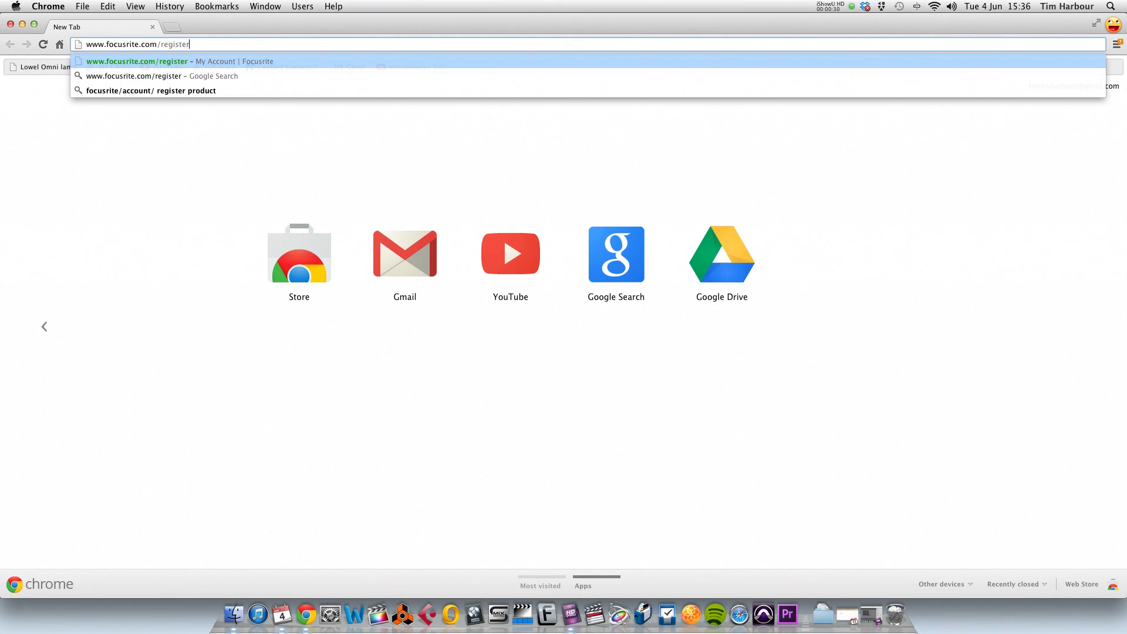
{"action": "key", "text": "Return"}
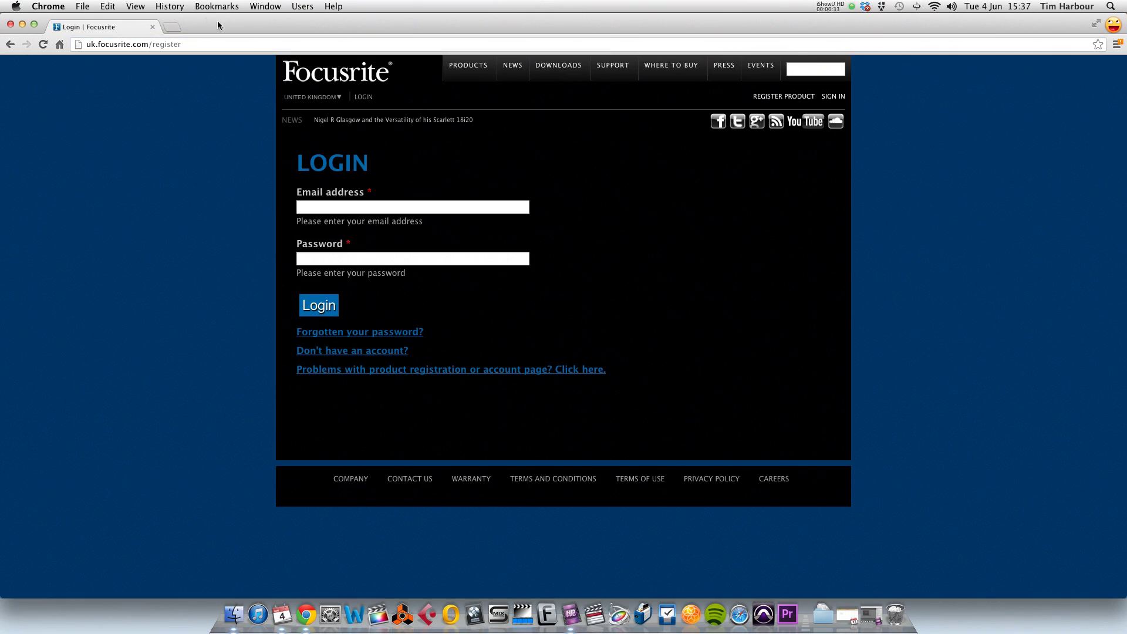
{"action": "left_click", "coordinate": [381, 357]}
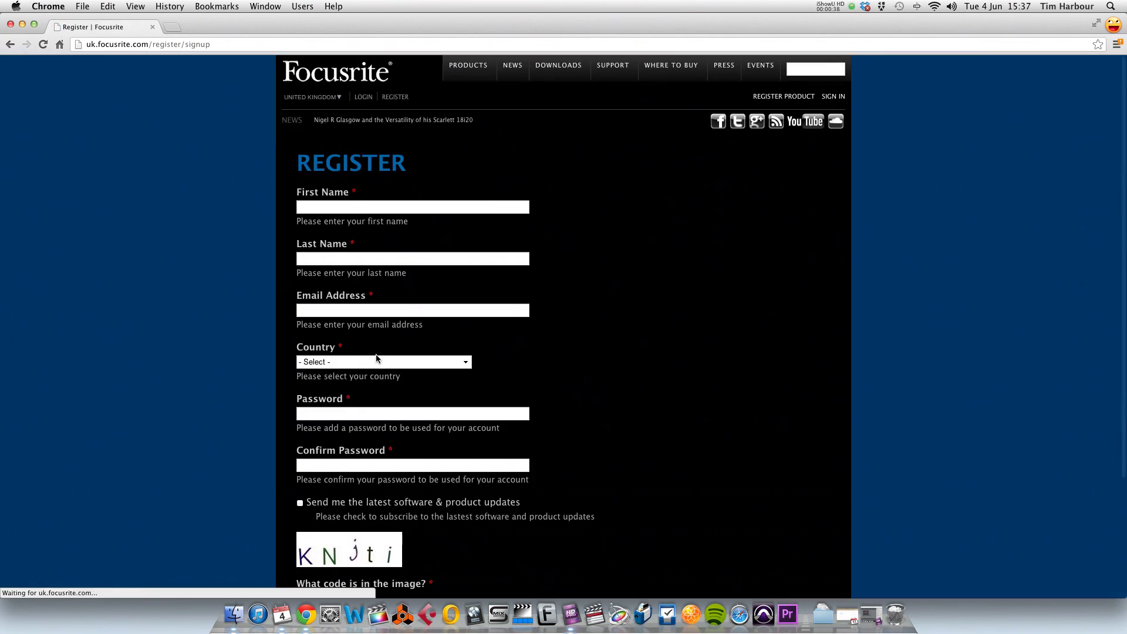
{"action": "left_click", "coordinate": [362, 208]}
- Fill in the user's first name, last name and e-mail, and choose United Kingdom as country
{"action": "key", "text": "Tab"}
{"action": "key", "text": "Tab"}
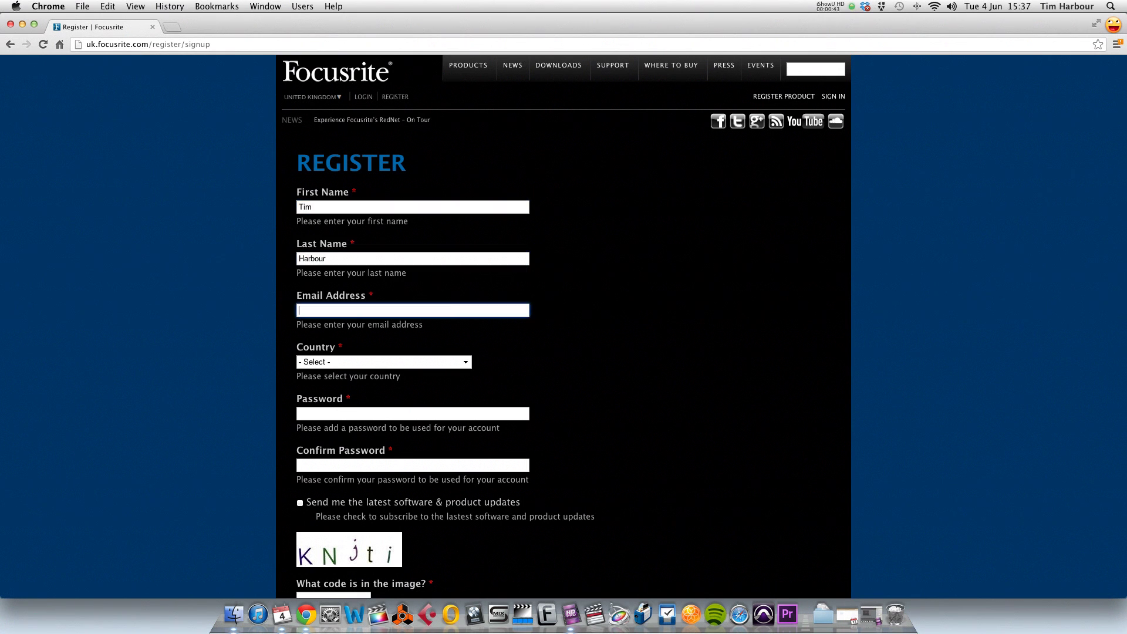
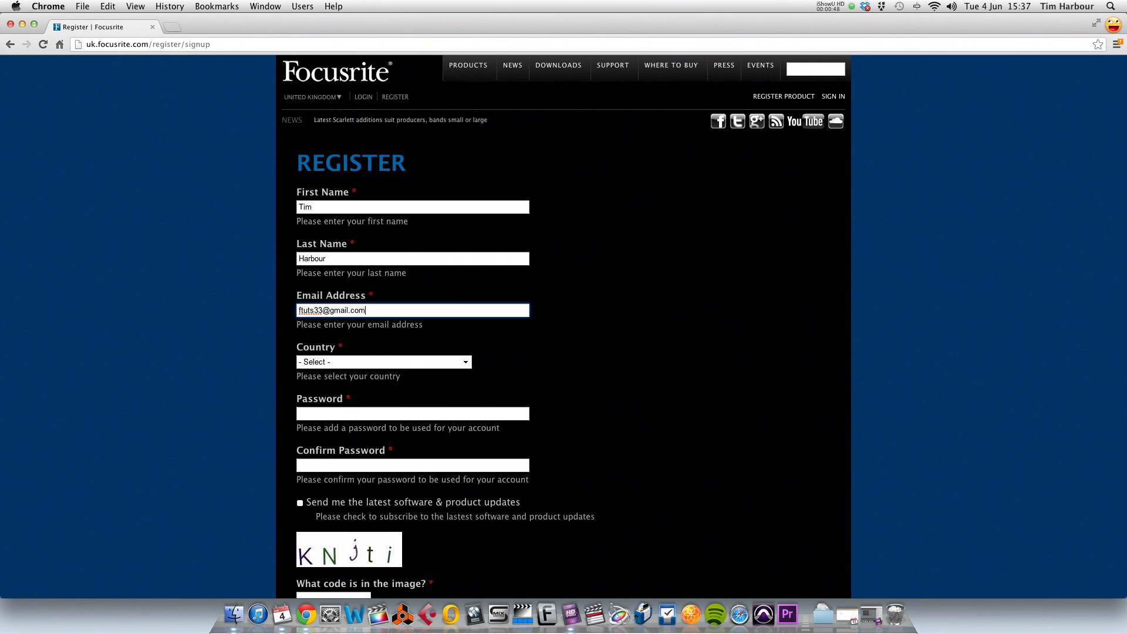
{"action": "key", "text": "Tab"}
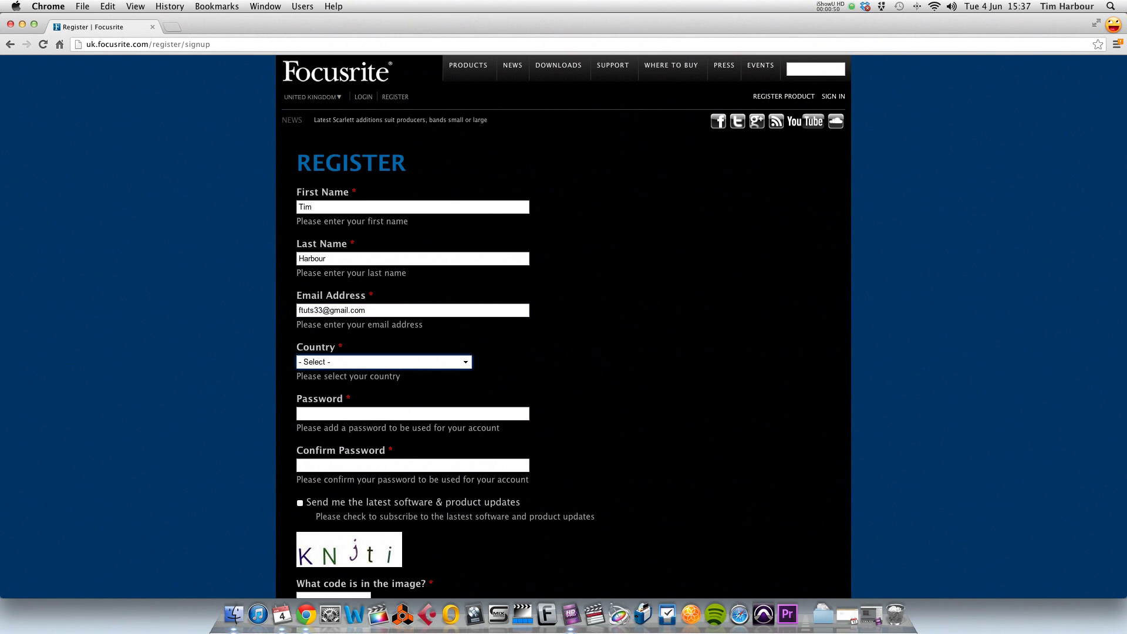
{"action": "scroll", "coordinate": [563, 322], "scroll_direction": "down", "scroll_amount": 3}
{"action": "left_click", "coordinate": [459, 255]}
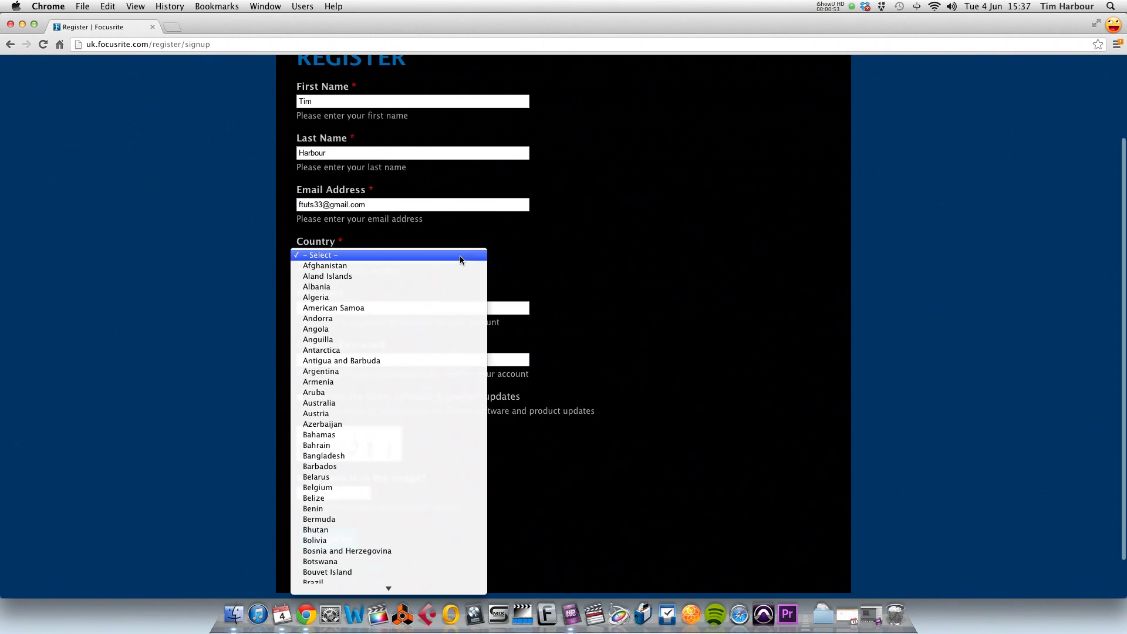
{"action": "scroll", "coordinate": [445, 293], "scroll_direction": "down", "scroll_amount": 15}
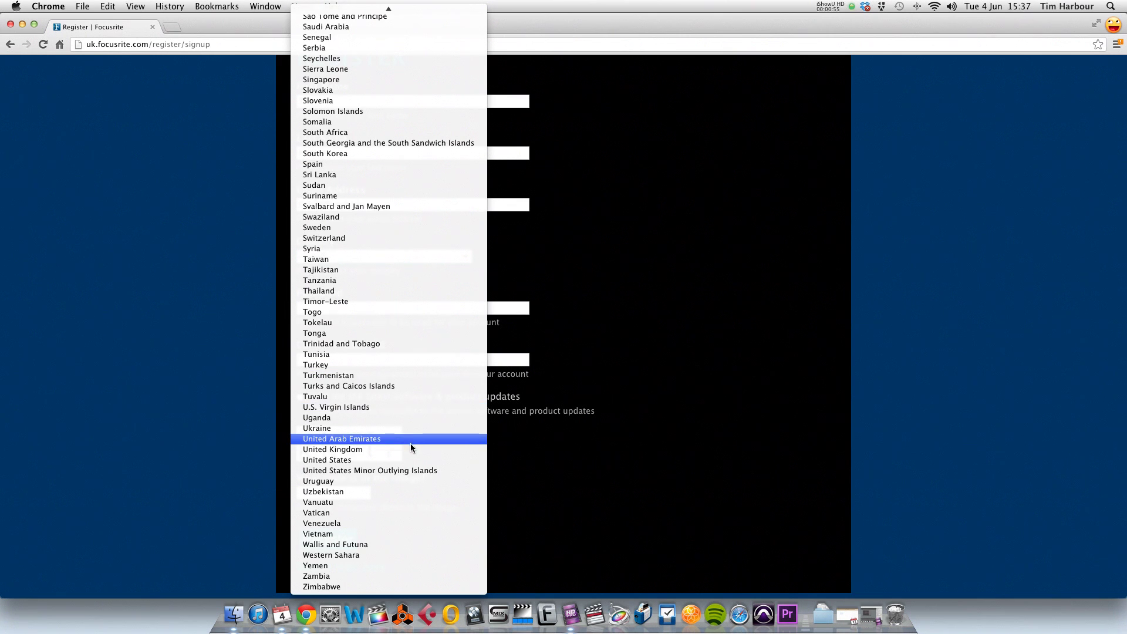
{"action": "left_click", "coordinate": [411, 450]}
- Enter and confirm the account password, type image code KNjti, and submit the registration
{"action": "left_click", "coordinate": [376, 309]}
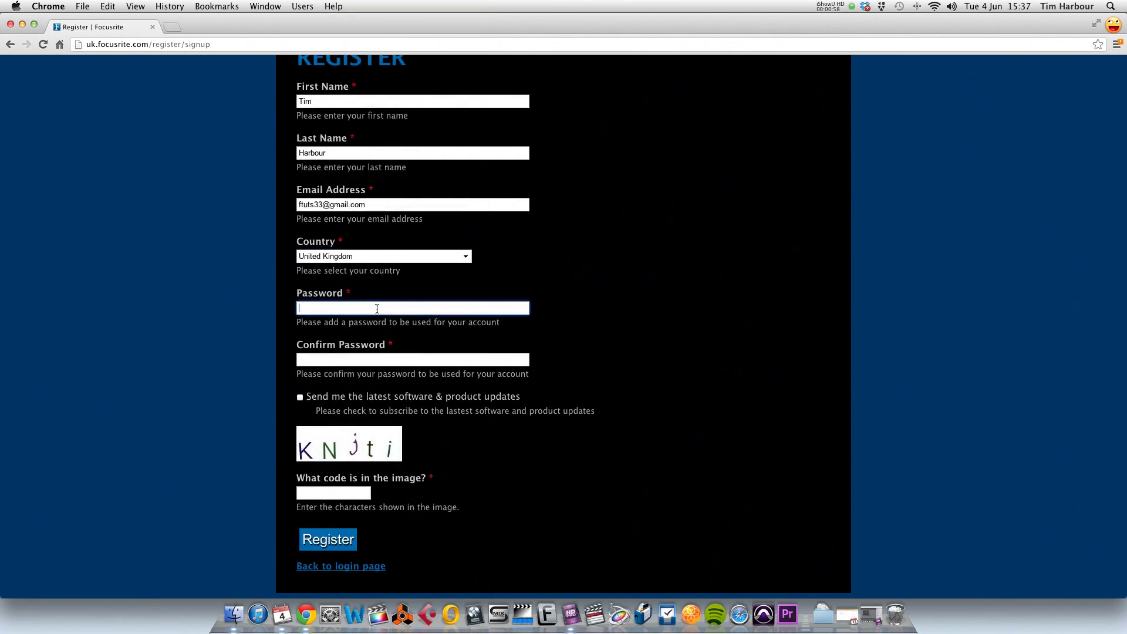
{"action": "type", "text": "••••••••"}
{"action": "left_click", "coordinate": [368, 359]}
{"action": "type", "text": "•••••••••"}
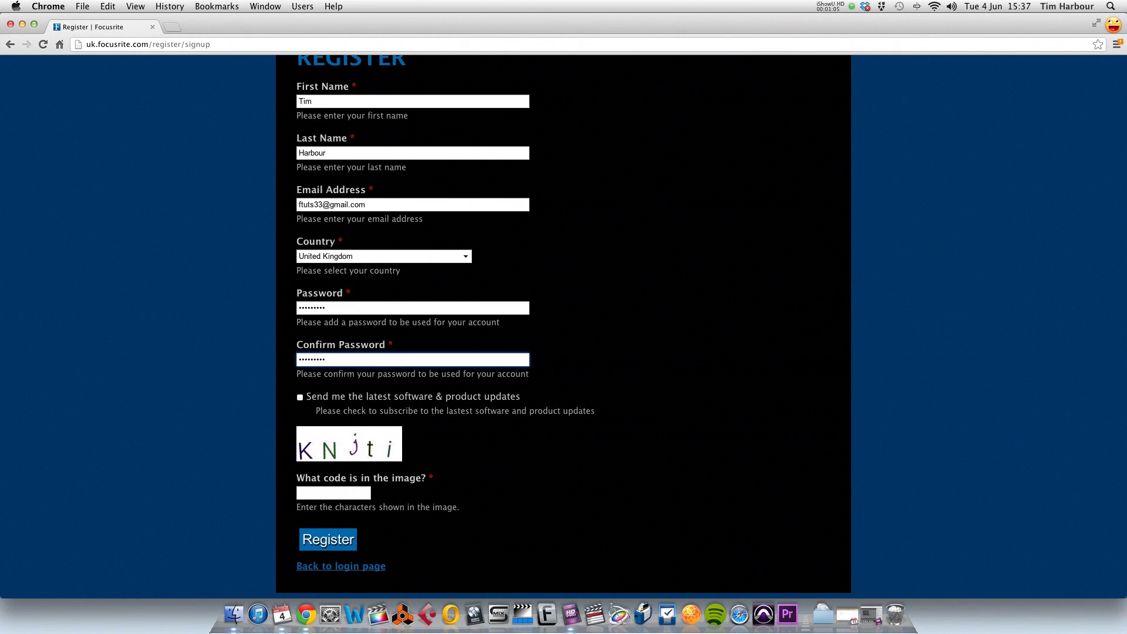
{"action": "left_click", "coordinate": [346, 492]}
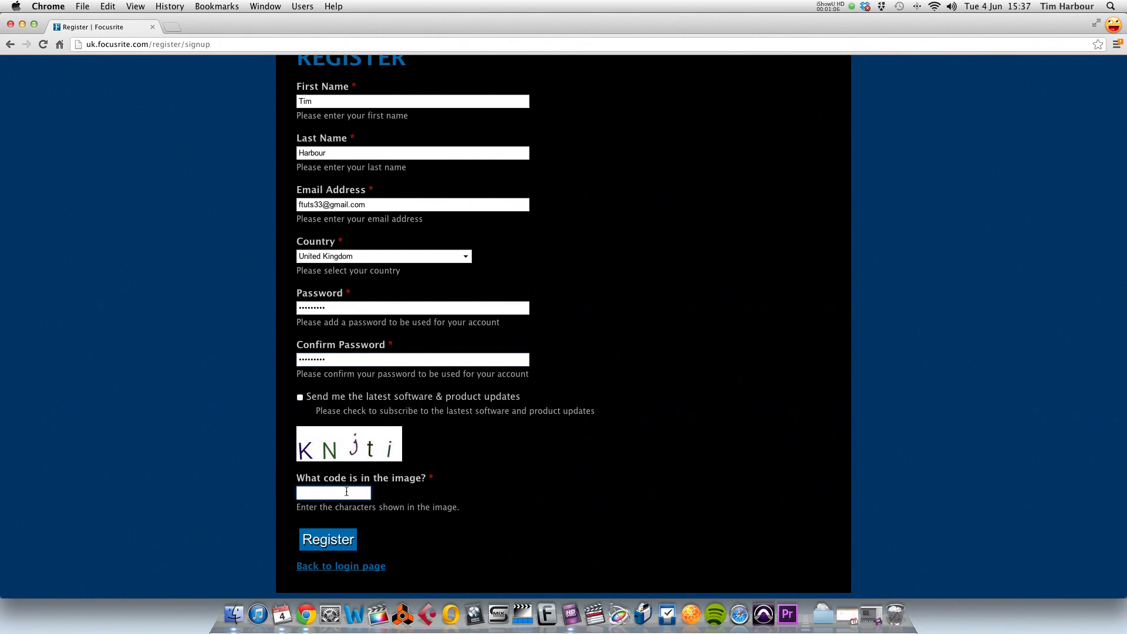
{"action": "type", "text": "KNjti"}
{"action": "left_click", "coordinate": [331, 540]}
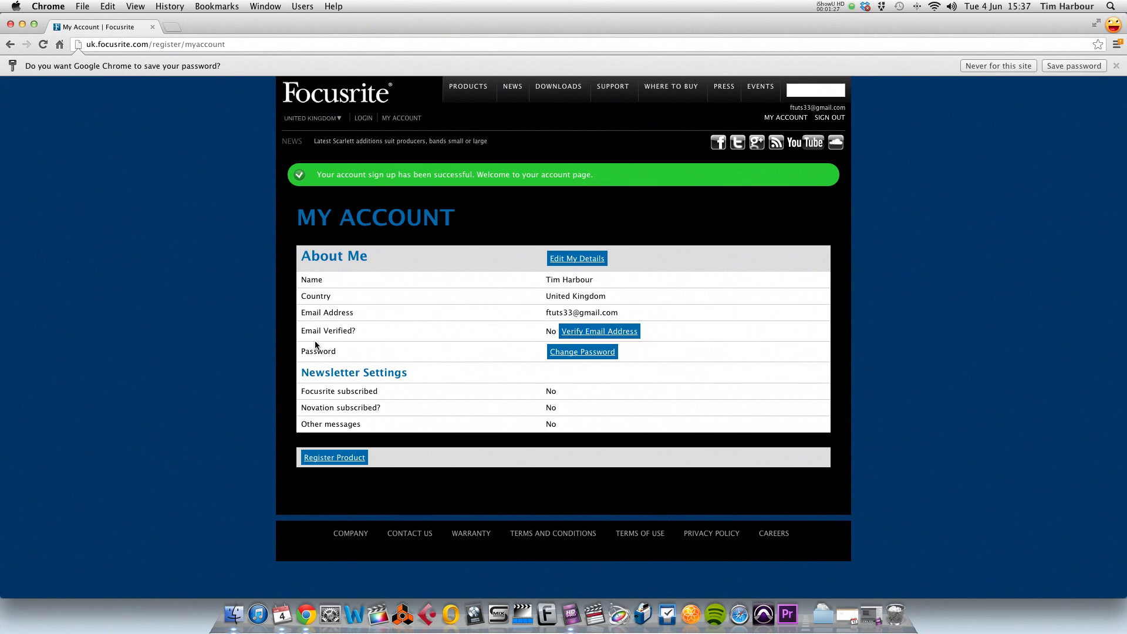
- Request a verification e-mail with the Verify Email Address button on My Account
{"action": "left_click", "coordinate": [574, 336]}
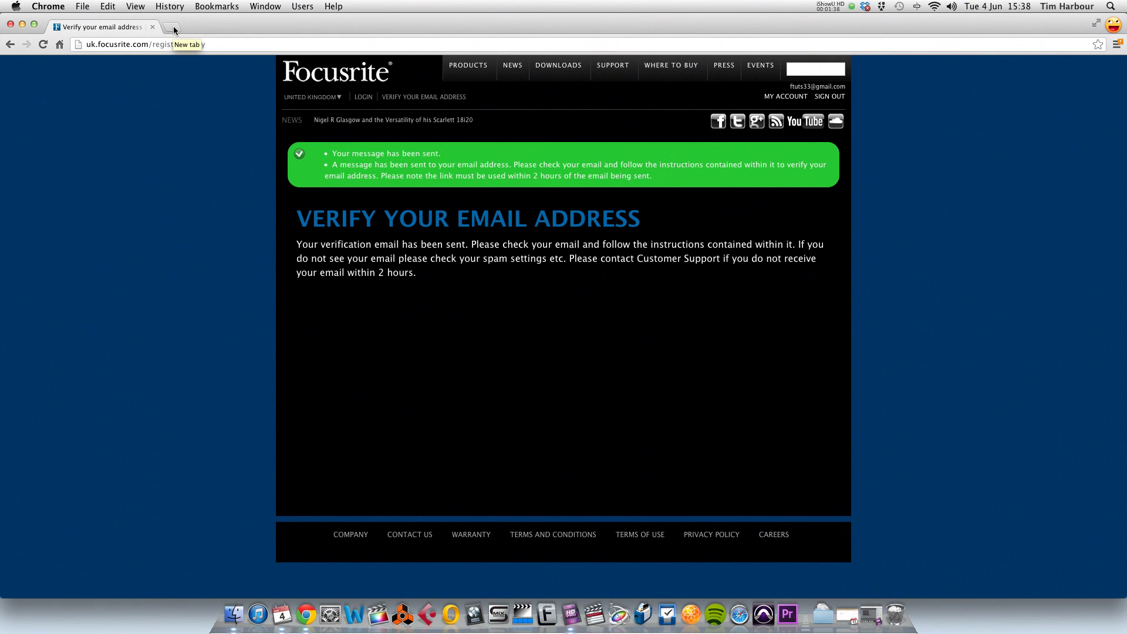
{"action": "left_click", "coordinate": [174, 27]}
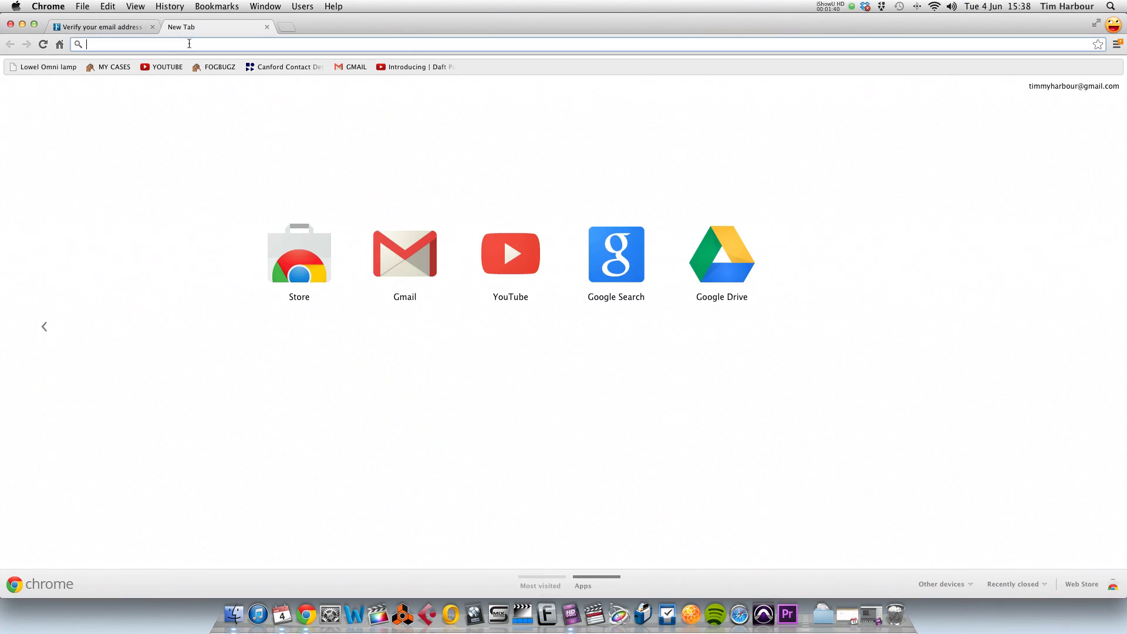
{"action": "type", "text": "www.gmail.com"}
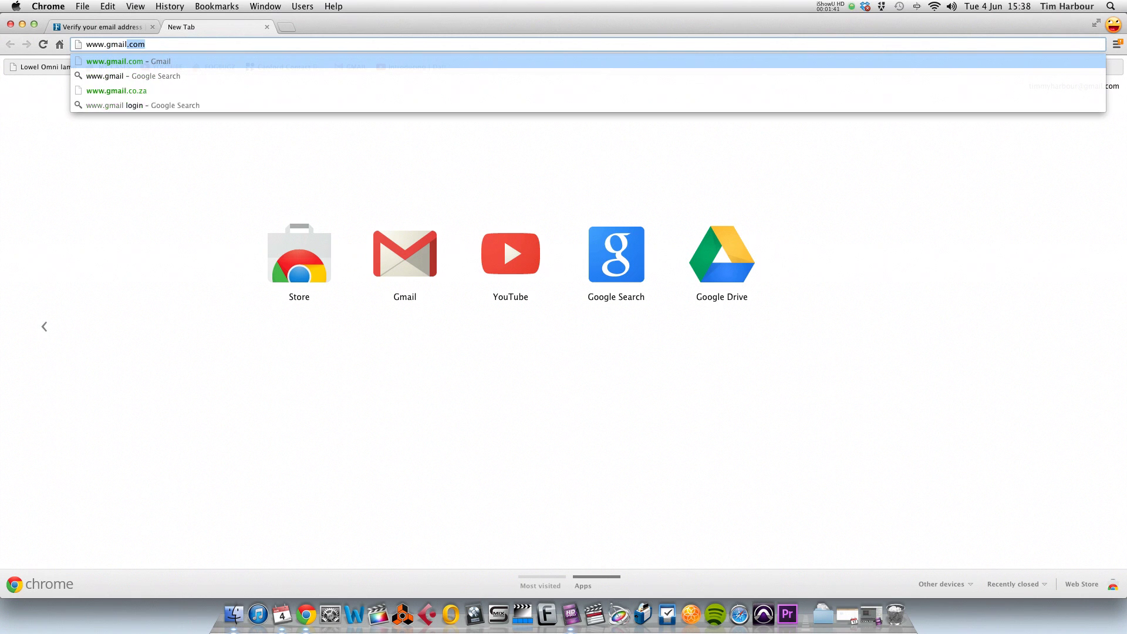
{"action": "key", "text": "Return"}
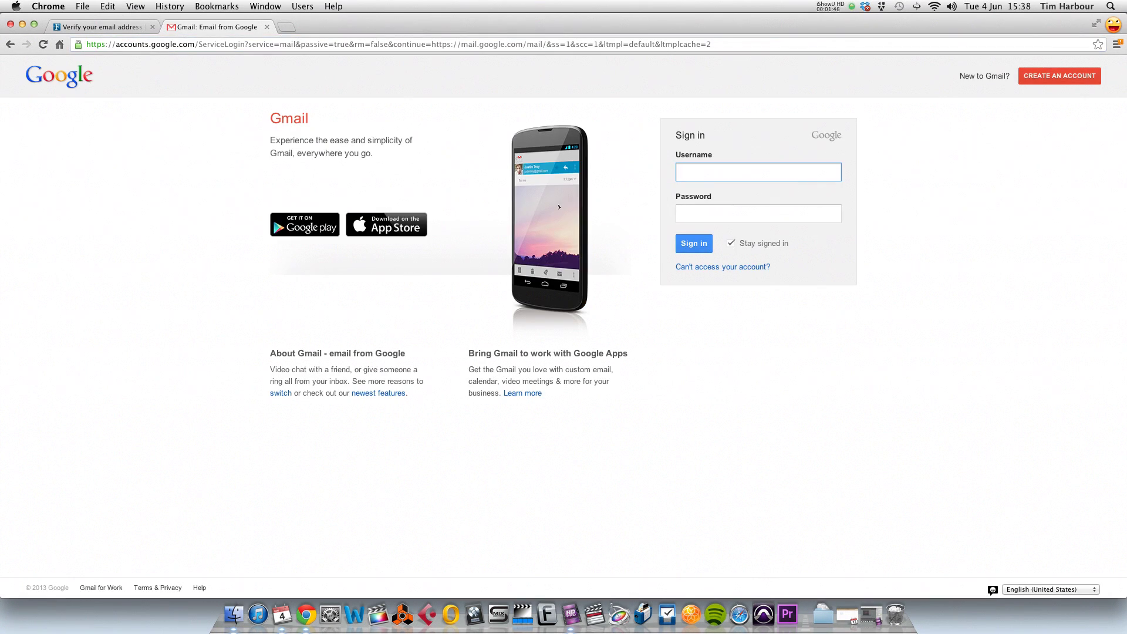
{"action": "left_click", "coordinate": [758, 213]}
{"action": "type", "text": "••••••••"}
{"action": "key", "text": "Return"}
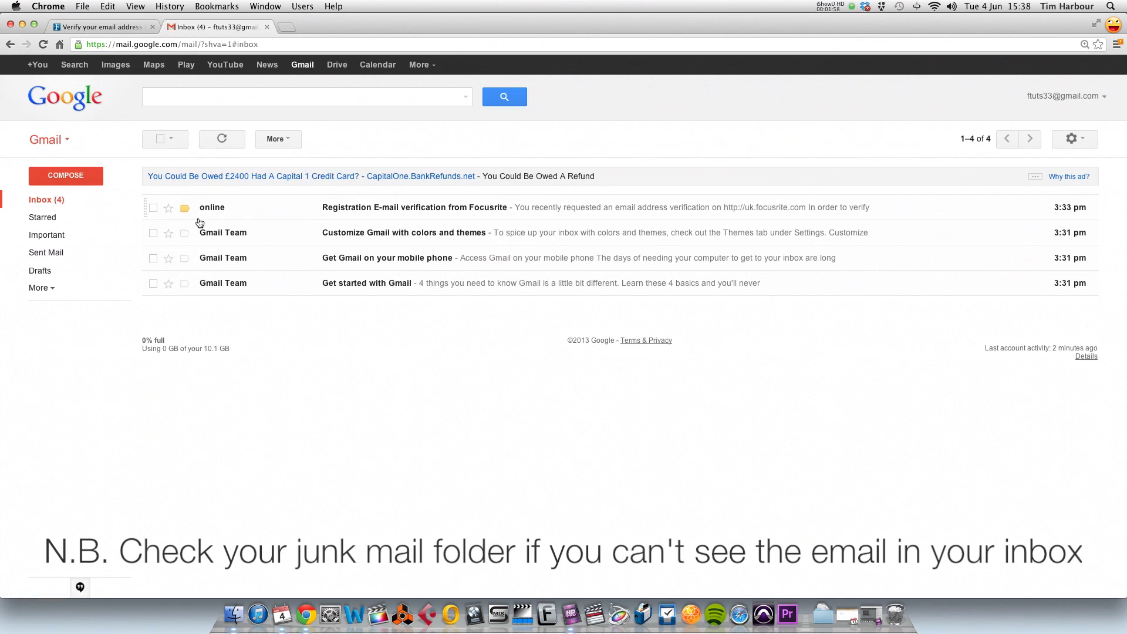
{"action": "left_click", "coordinate": [216, 209]}
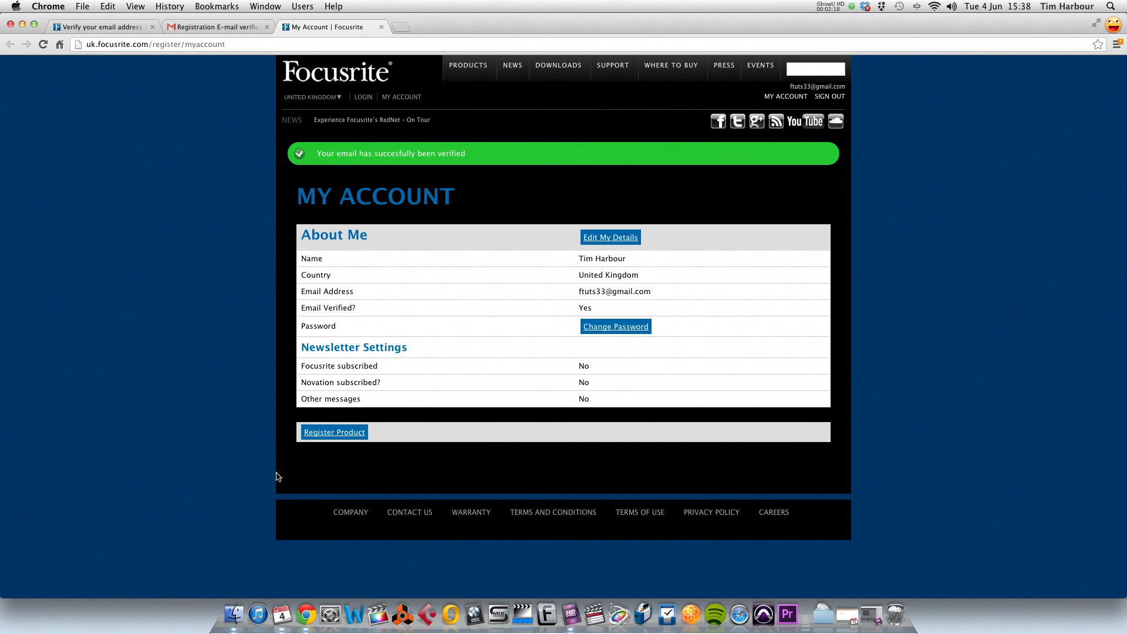
- Open the Register A Product page from the Focusrite My Account page
{"action": "left_click", "coordinate": [321, 433]}
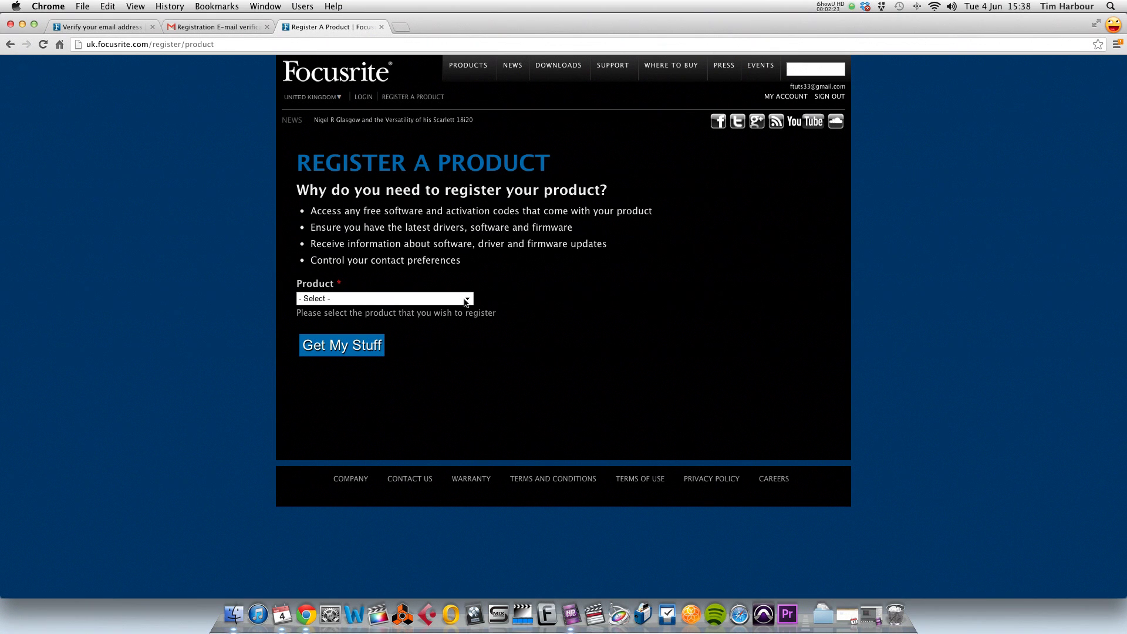
- Select Forte in the Product dropdown and submit it with Get My Stuff
{"action": "left_click", "coordinate": [465, 300]}
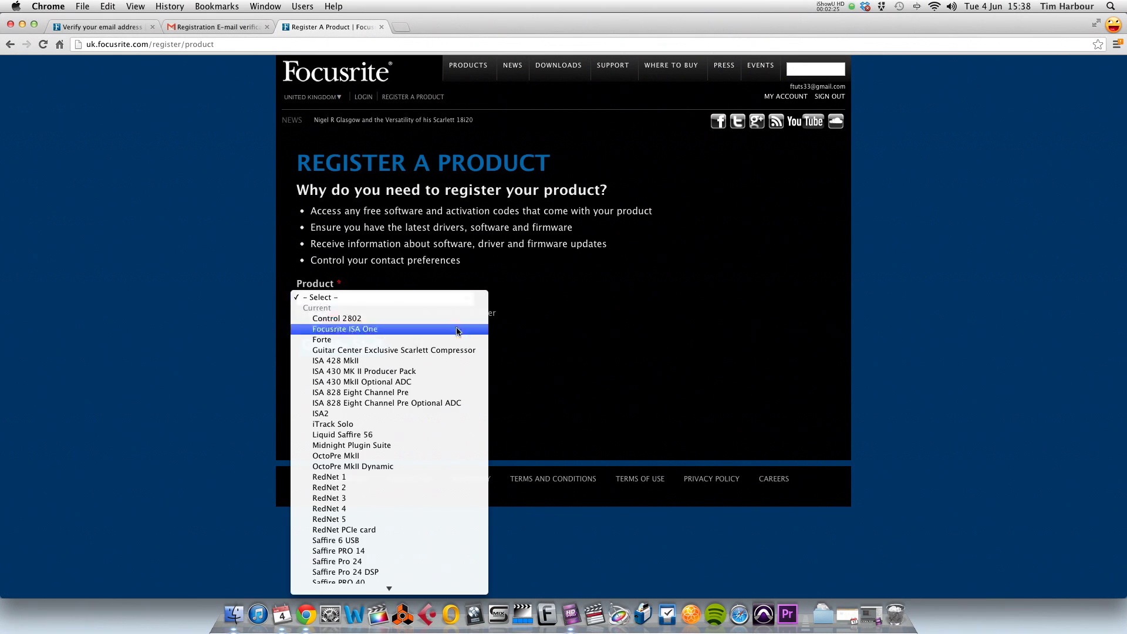
{"action": "left_click", "coordinate": [453, 339]}
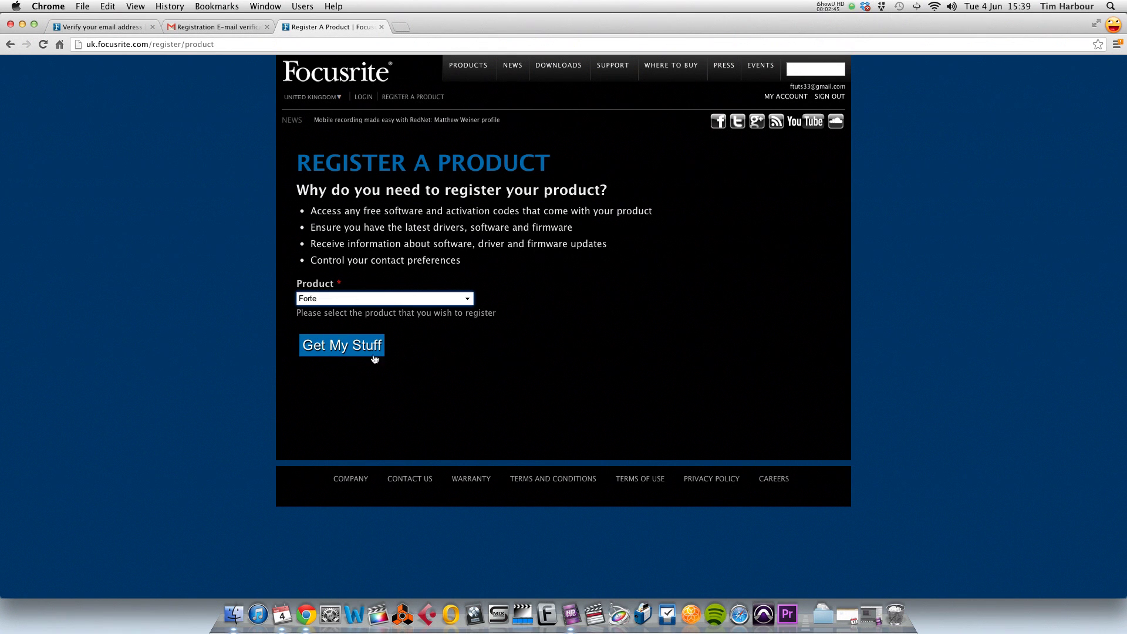
{"action": "left_click", "coordinate": [344, 346]}
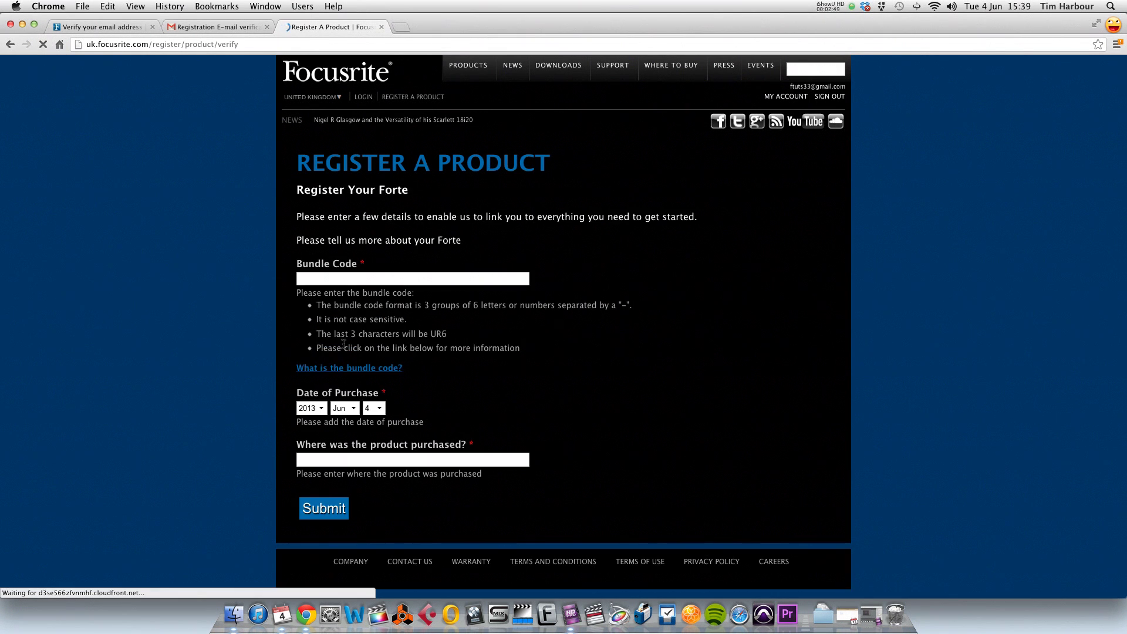
- Enter the Forte bundle code in the registration form
{"action": "left_click", "coordinate": [359, 279]}
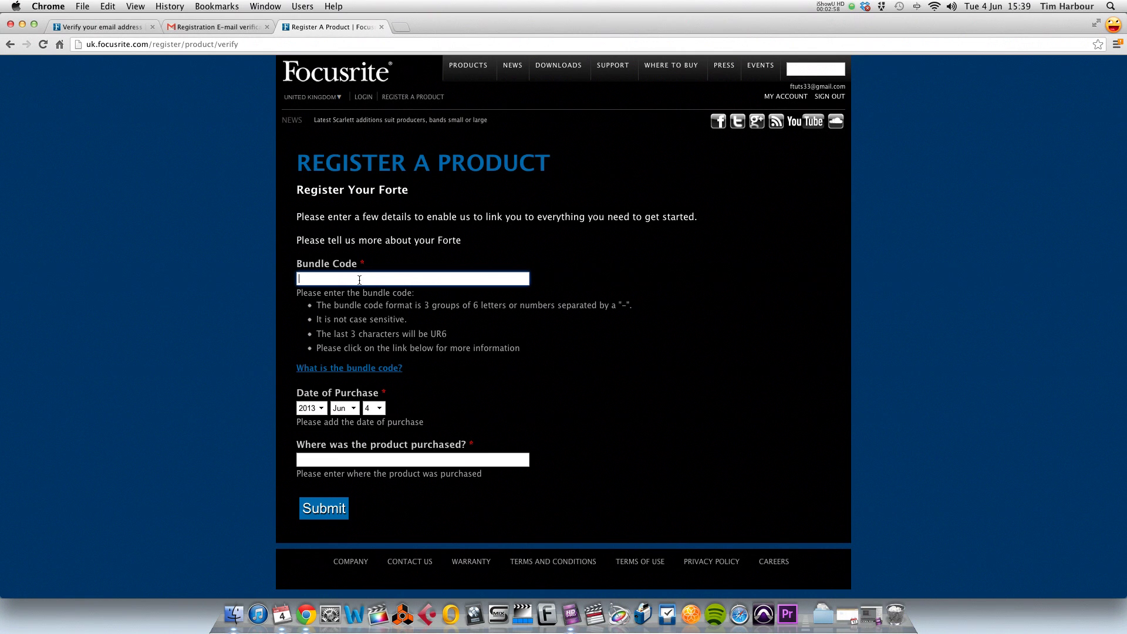
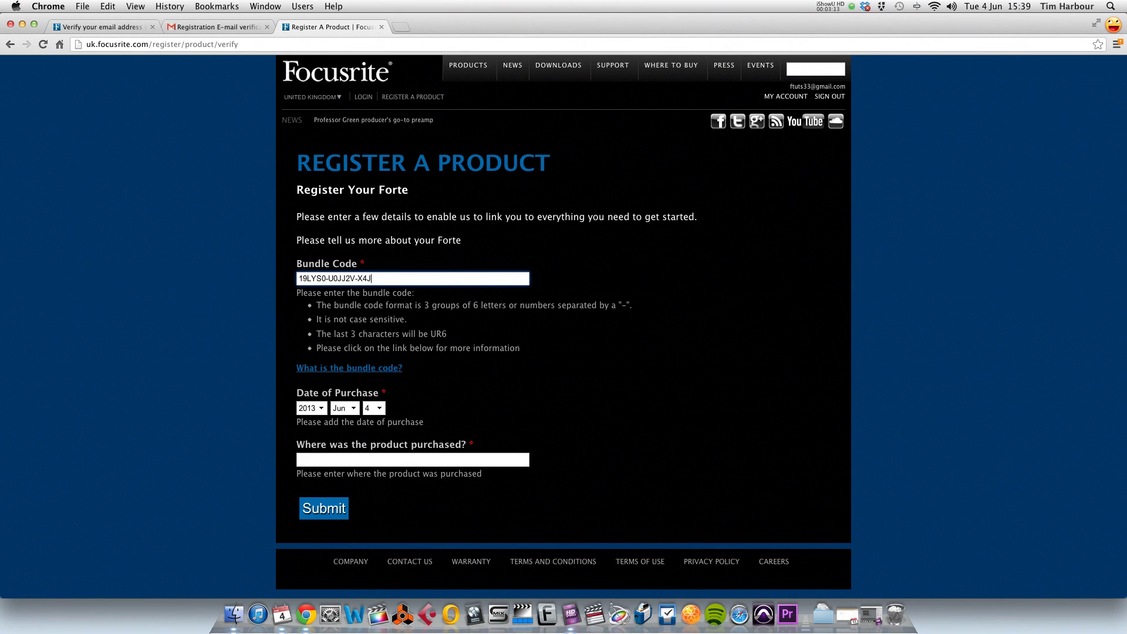
- Set purchase date 4 Jun 2013 and place 'Store', then submit the Forte registration
{"action": "left_click", "coordinate": [322, 409]}
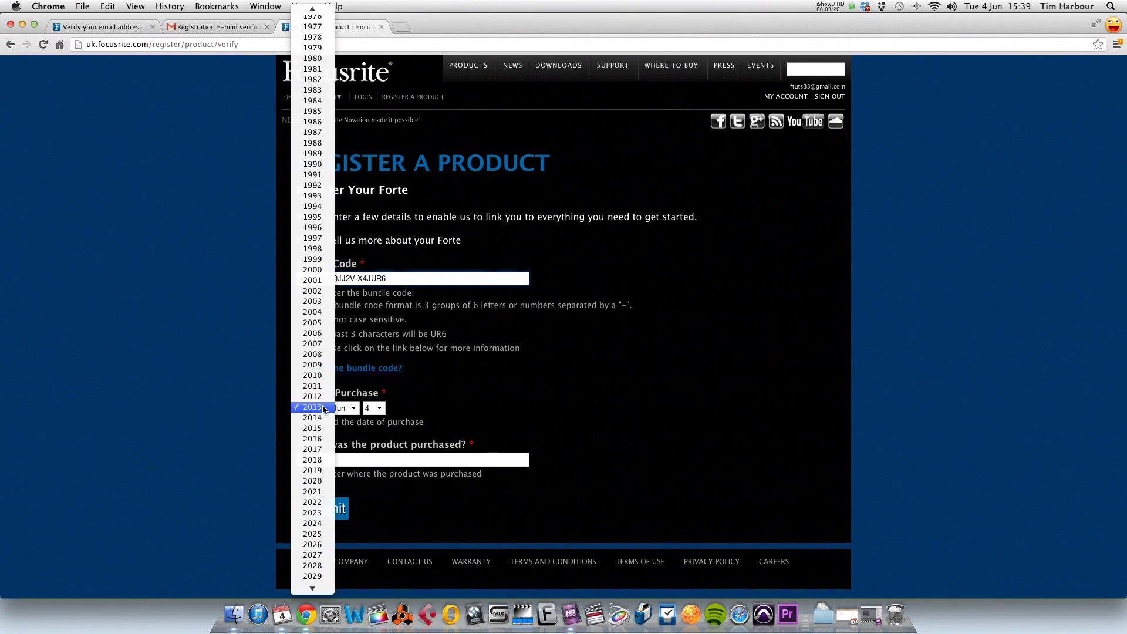
{"action": "left_click", "coordinate": [322, 409]}
{"action": "left_click", "coordinate": [346, 407]}
{"action": "left_click", "coordinate": [346, 407]}
{"action": "left_click", "coordinate": [375, 409]}
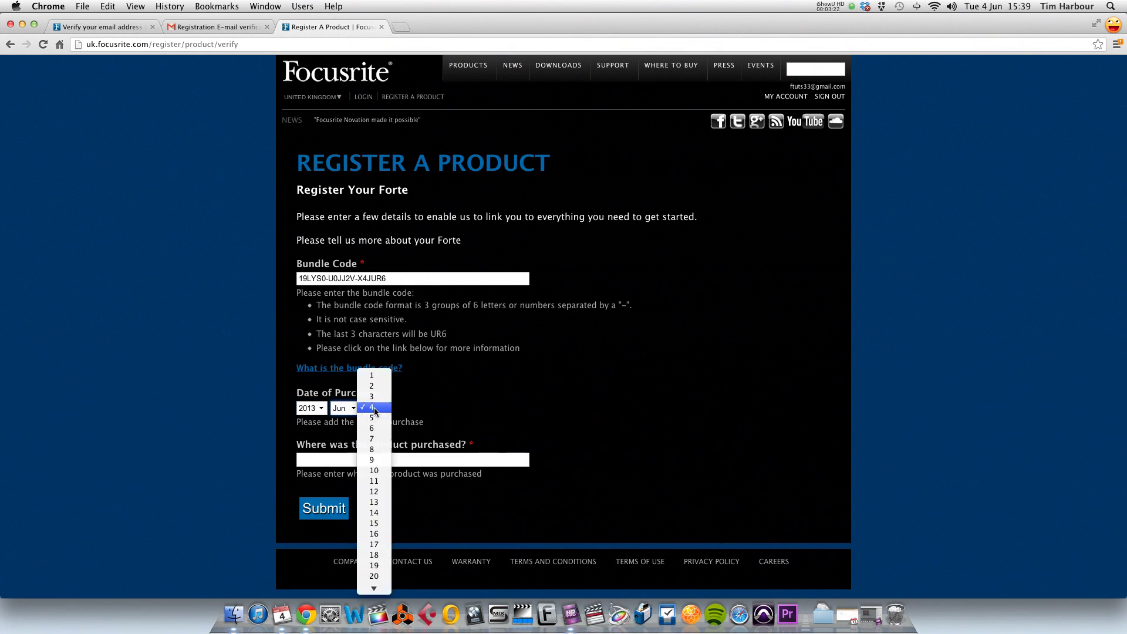
{"action": "left_click", "coordinate": [375, 412]}
{"action": "left_click", "coordinate": [365, 461]}
{"action": "type", "text": "Store"}
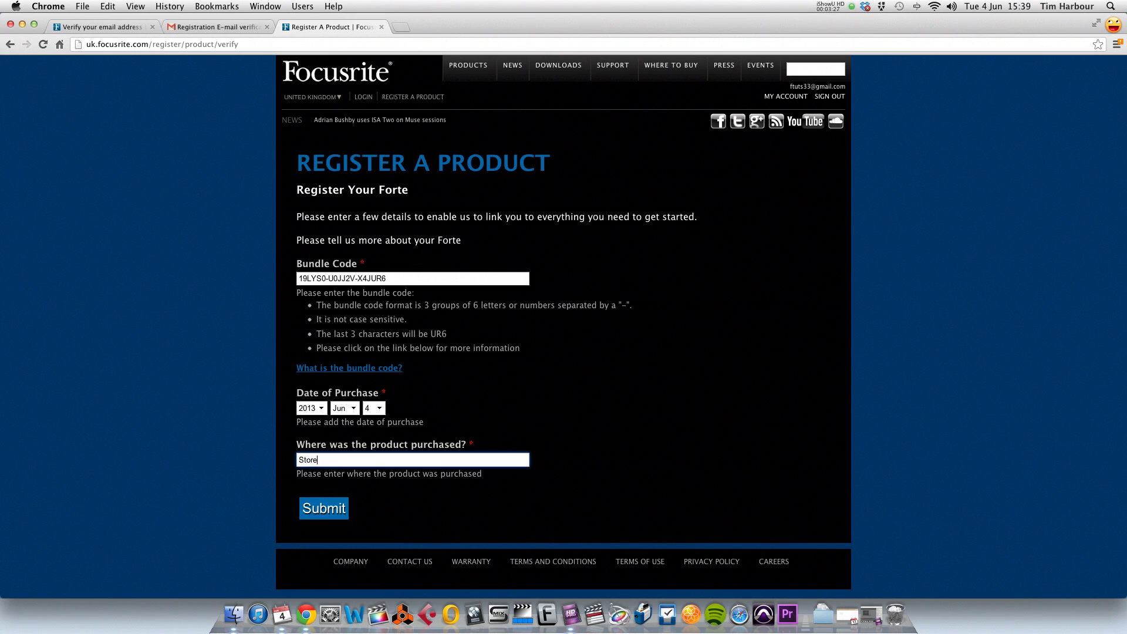
{"action": "left_click", "coordinate": [324, 509]}
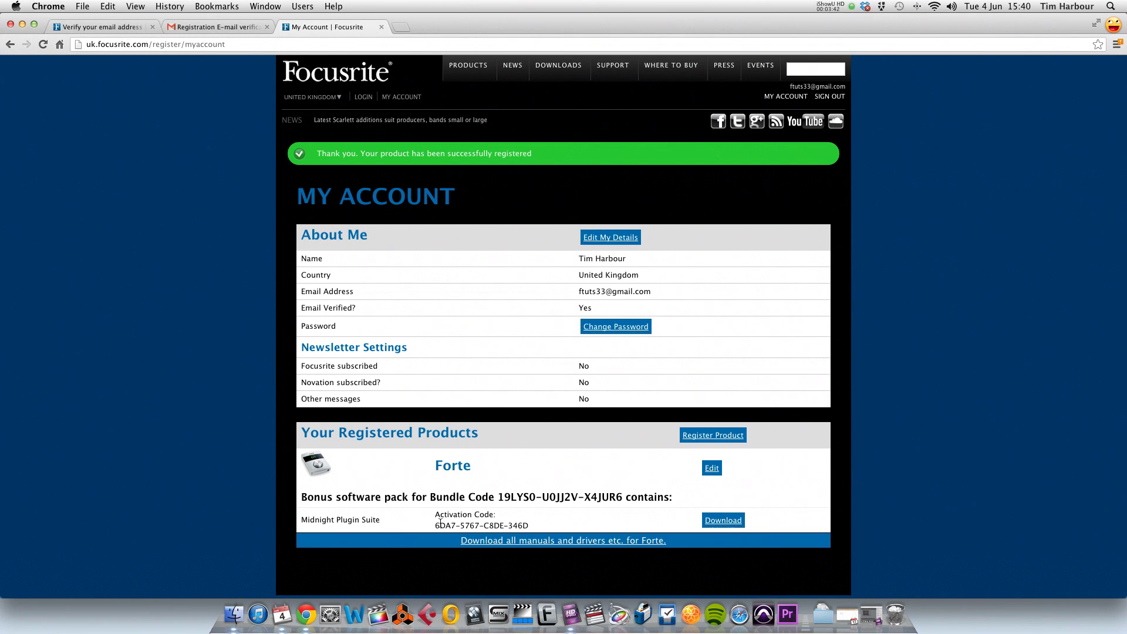
- Select the Midnight Plugin Suite activation code on My Account, then clear the selection
{"action": "left_click_drag", "start_coordinate": [435, 526], "coordinate": [536, 525]}
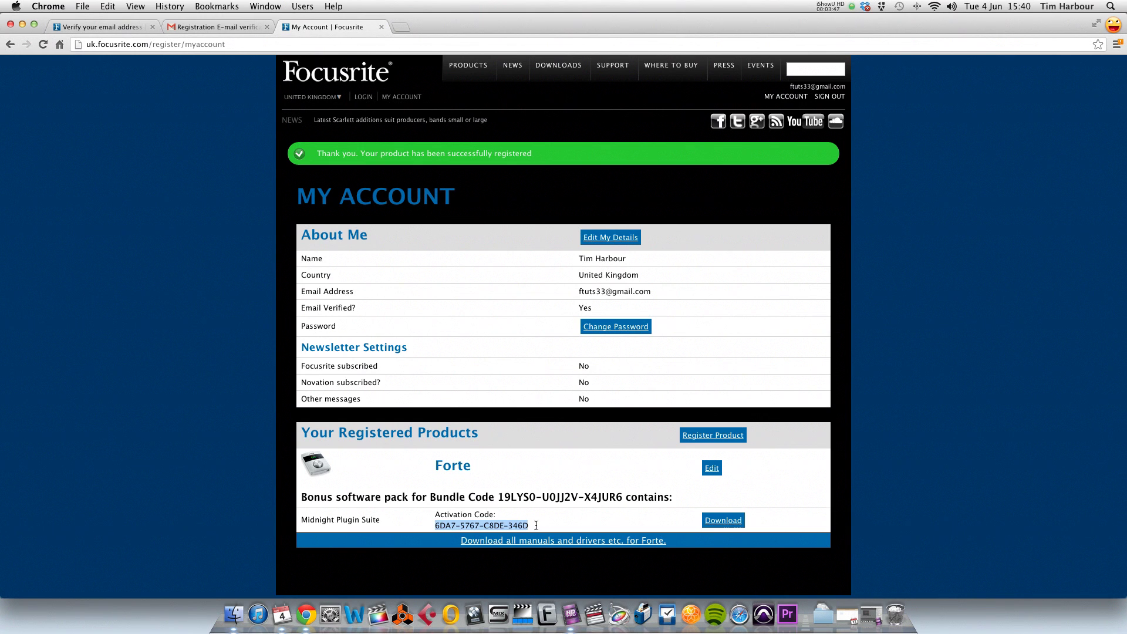
{"action": "left_click", "coordinate": [537, 528]}
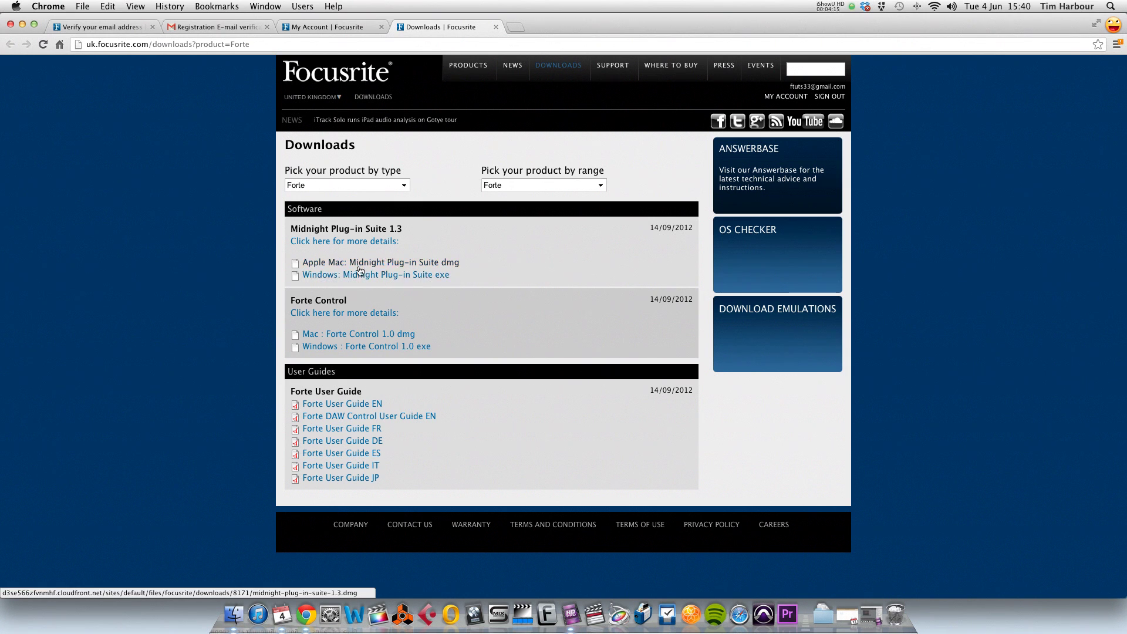
- Download the Mac Midnight Plug-in Suite disk image and bring up a Finder window
{"action": "left_click", "coordinate": [393, 263]}
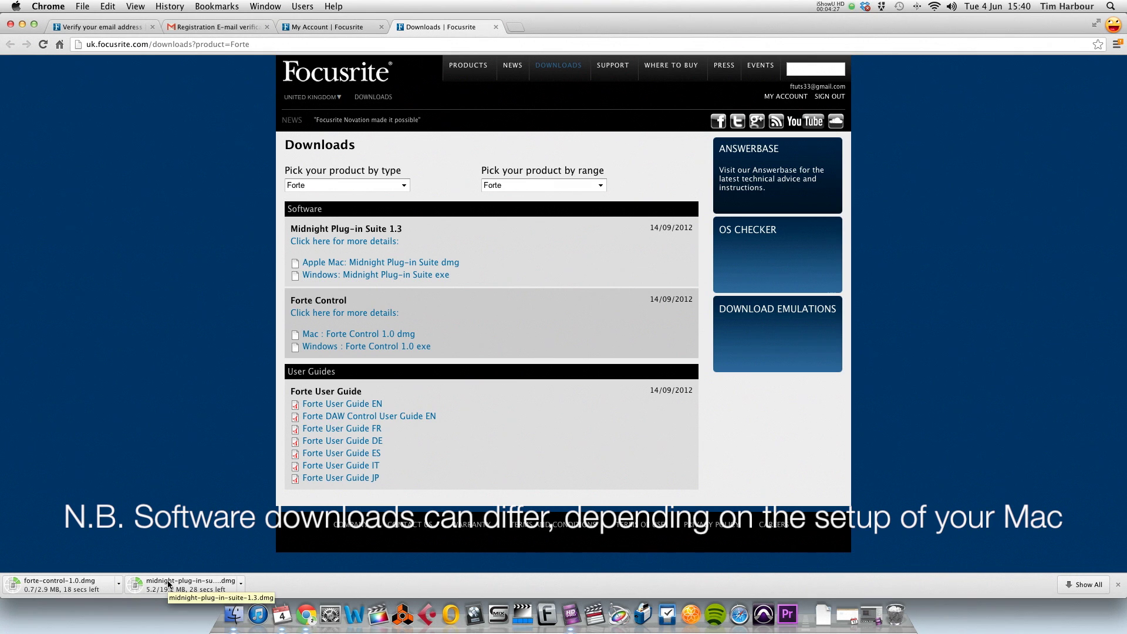
{"action": "left_click", "coordinate": [233, 615]}
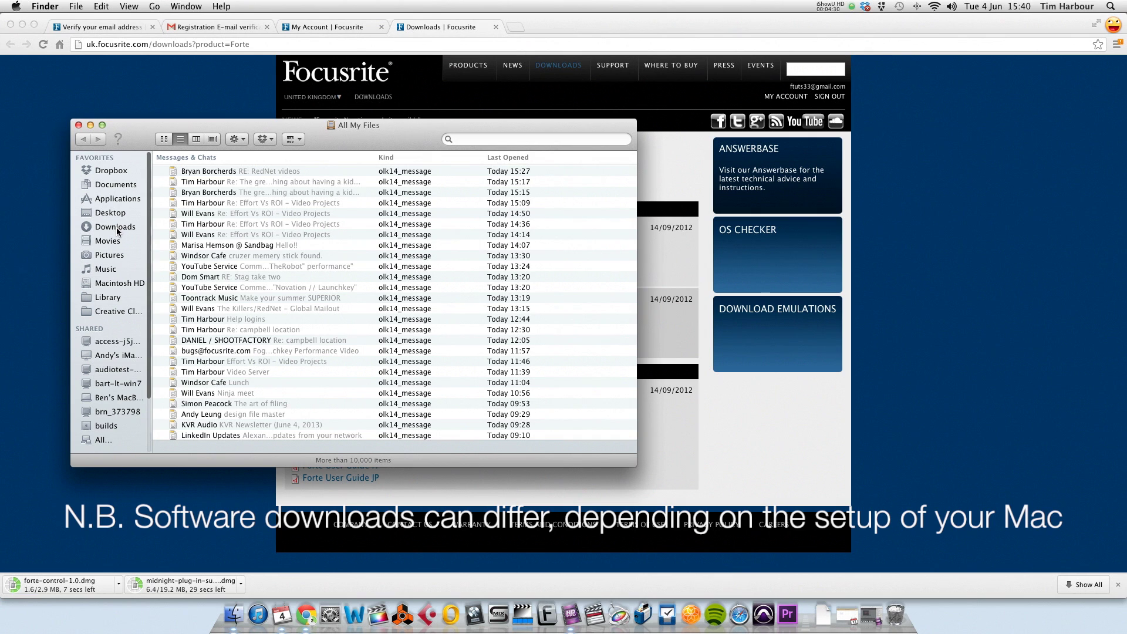
- Check Downloads, mount the midnight dmg from the browser's downloads, and launch Install Midnight.pkg
{"action": "left_click", "coordinate": [118, 229]}
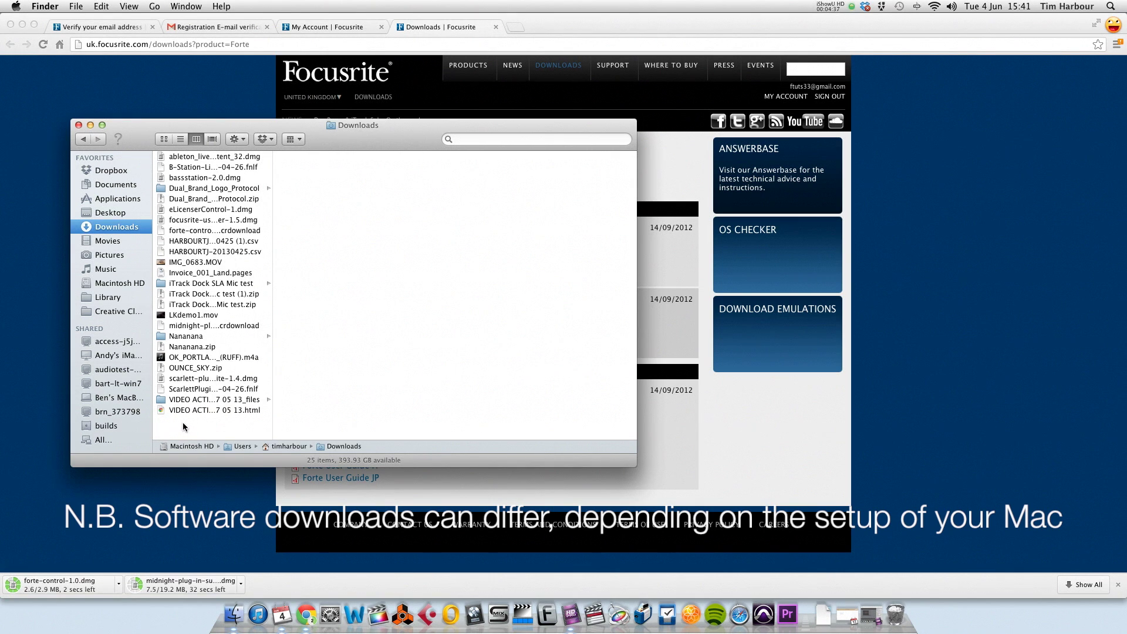
{"action": "left_click", "coordinate": [79, 126]}
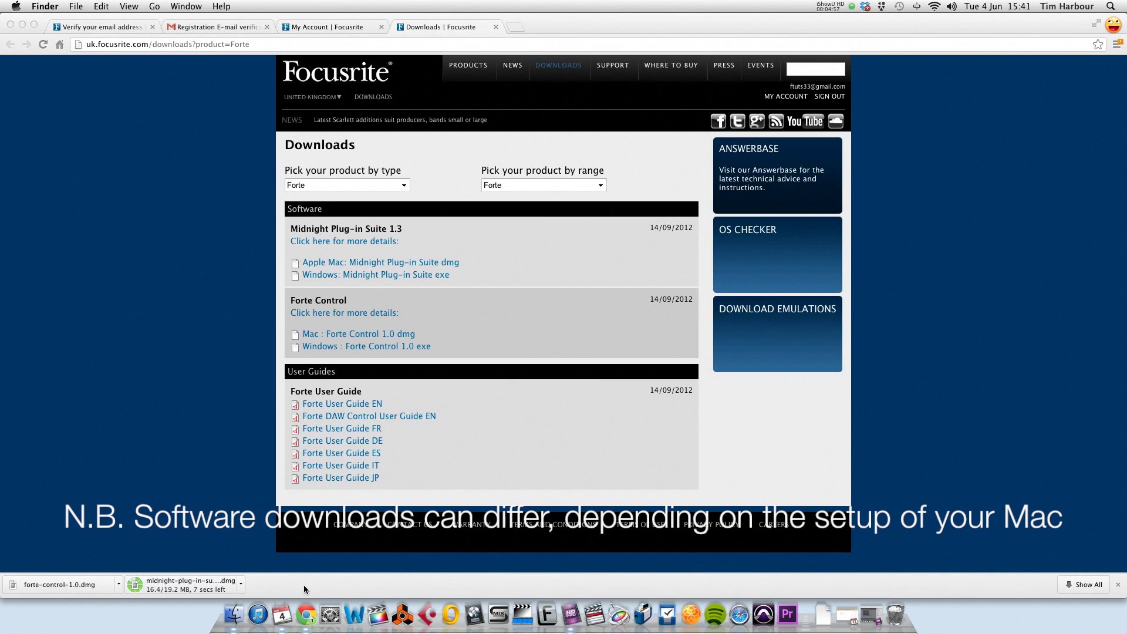
{"action": "left_click", "coordinate": [178, 585]}
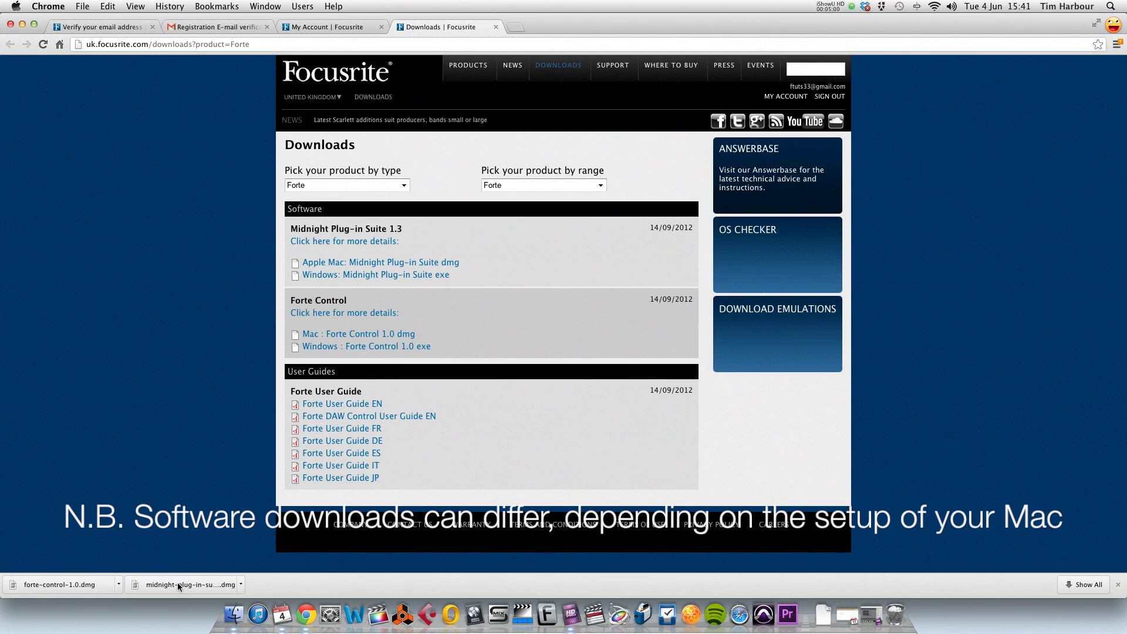
{"action": "left_click", "coordinate": [23, 26]}
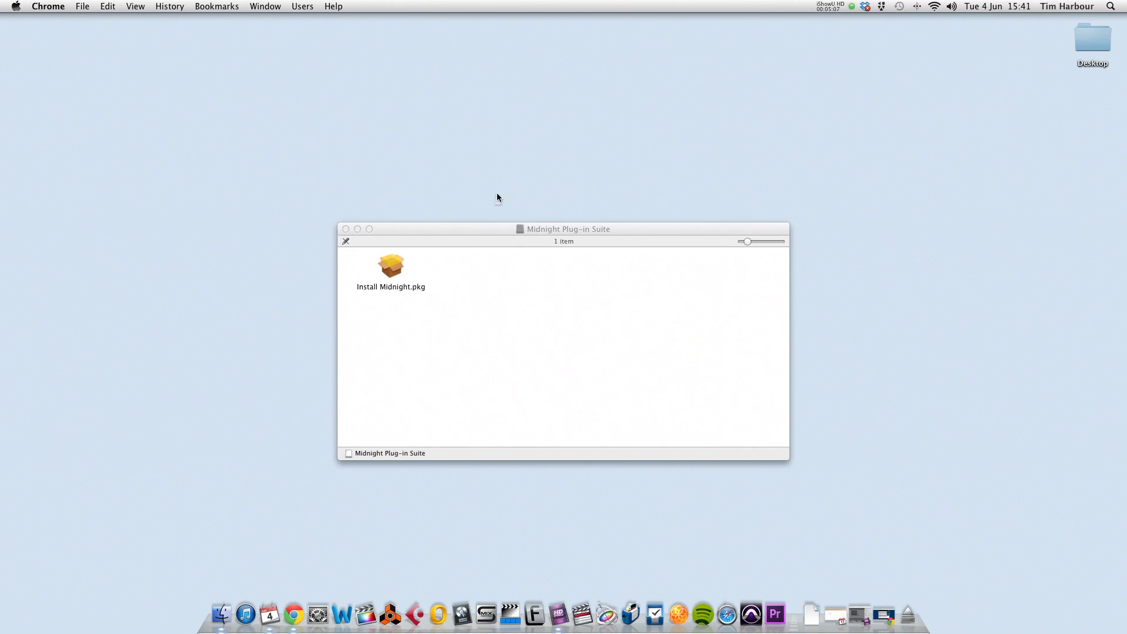
{"action": "left_click", "coordinate": [393, 269]}
{"action": "double_click", "coordinate": [394, 269]}
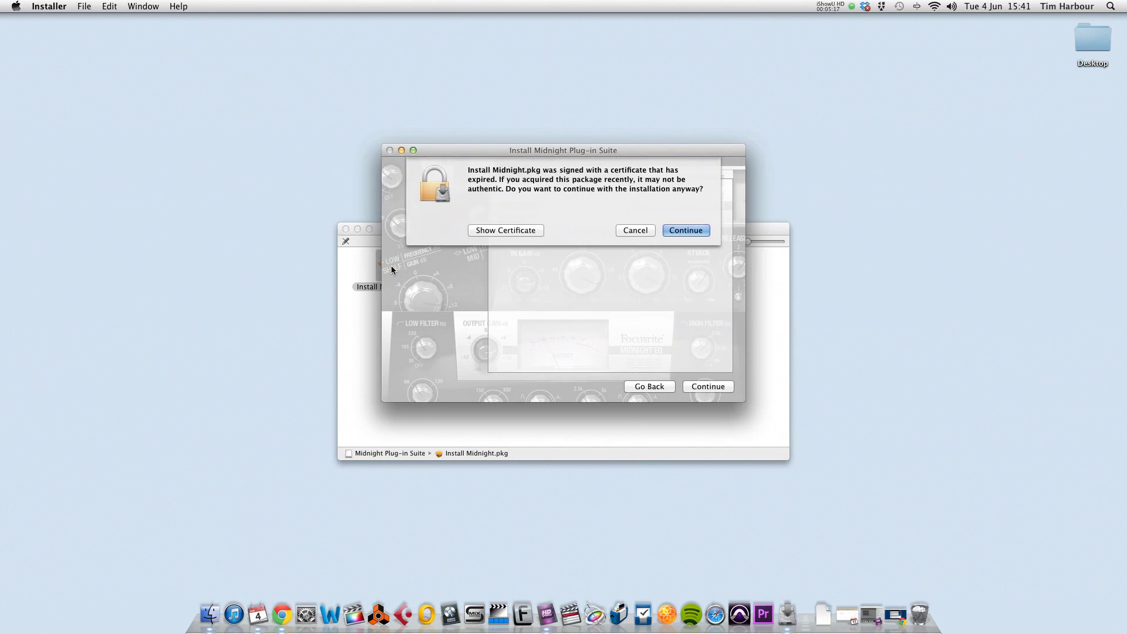
- Accept the certificate warning, check program and licence, and start the Midnight Plug-in Suite install
{"action": "left_click", "coordinate": [686, 230]}
{"action": "left_click", "coordinate": [647, 239]}
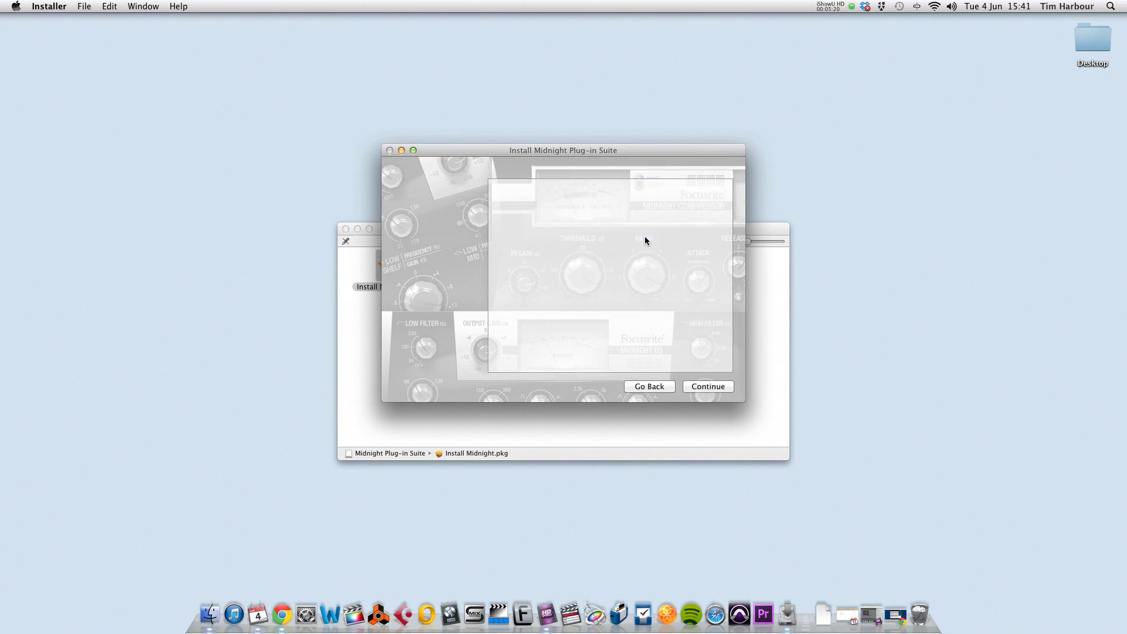
{"action": "left_click", "coordinate": [707, 387]}
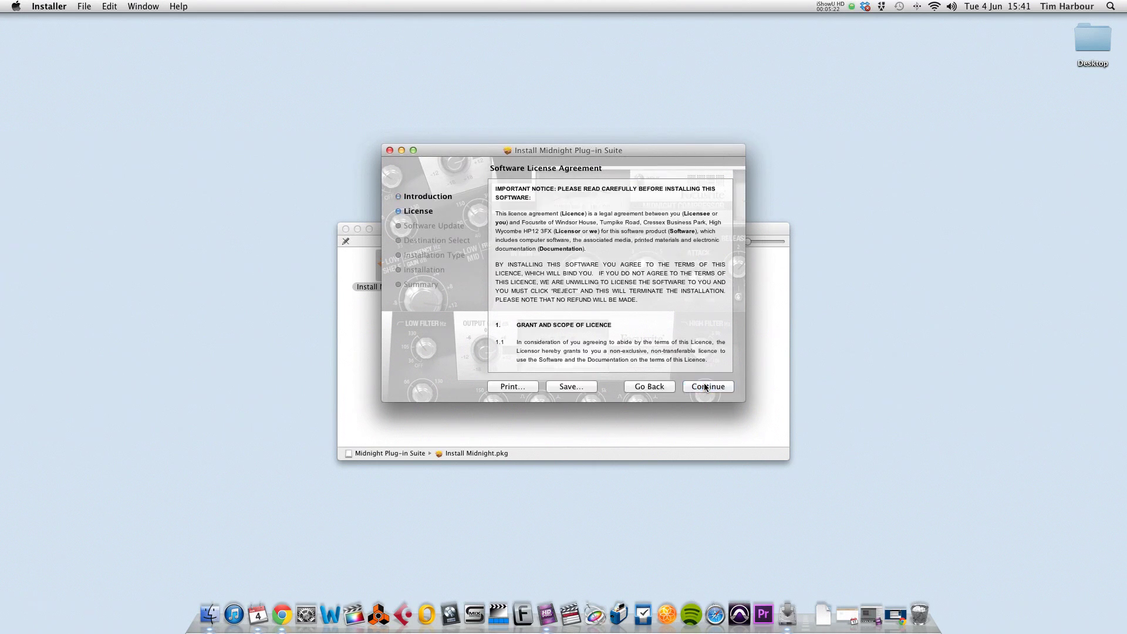
{"action": "left_click", "coordinate": [707, 387]}
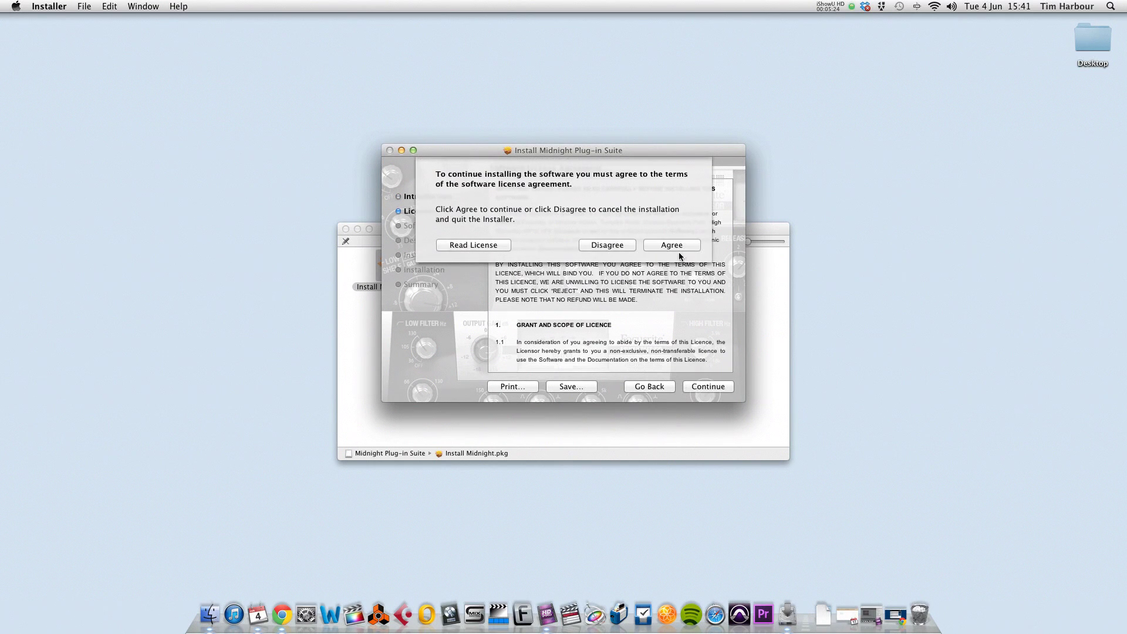
{"action": "left_click", "coordinate": [673, 246]}
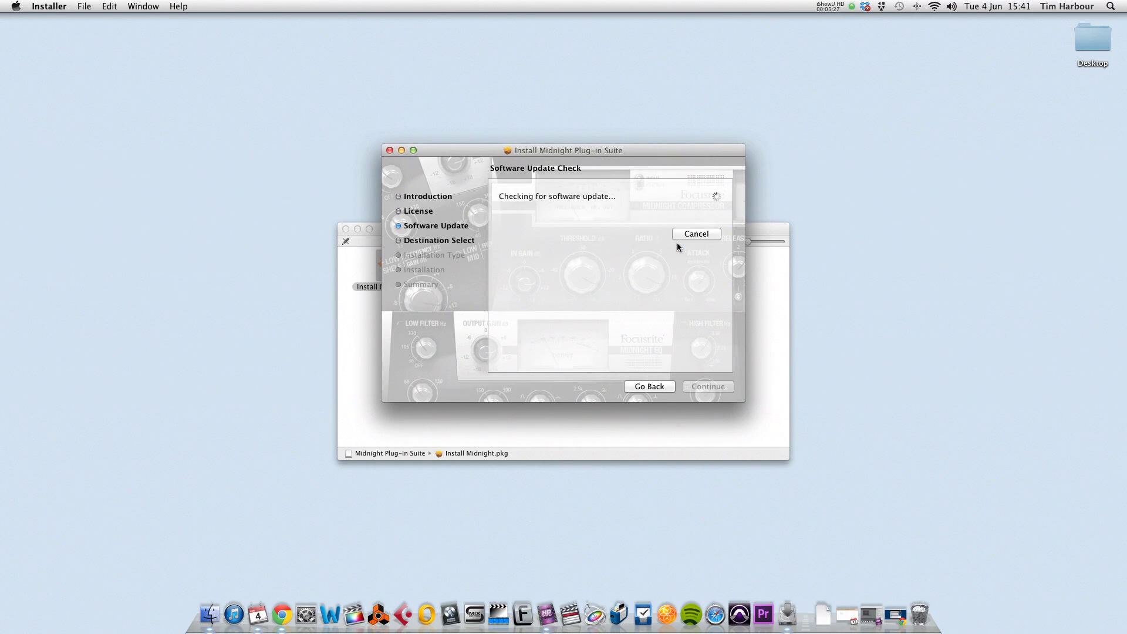
{"action": "left_click", "coordinate": [713, 390]}
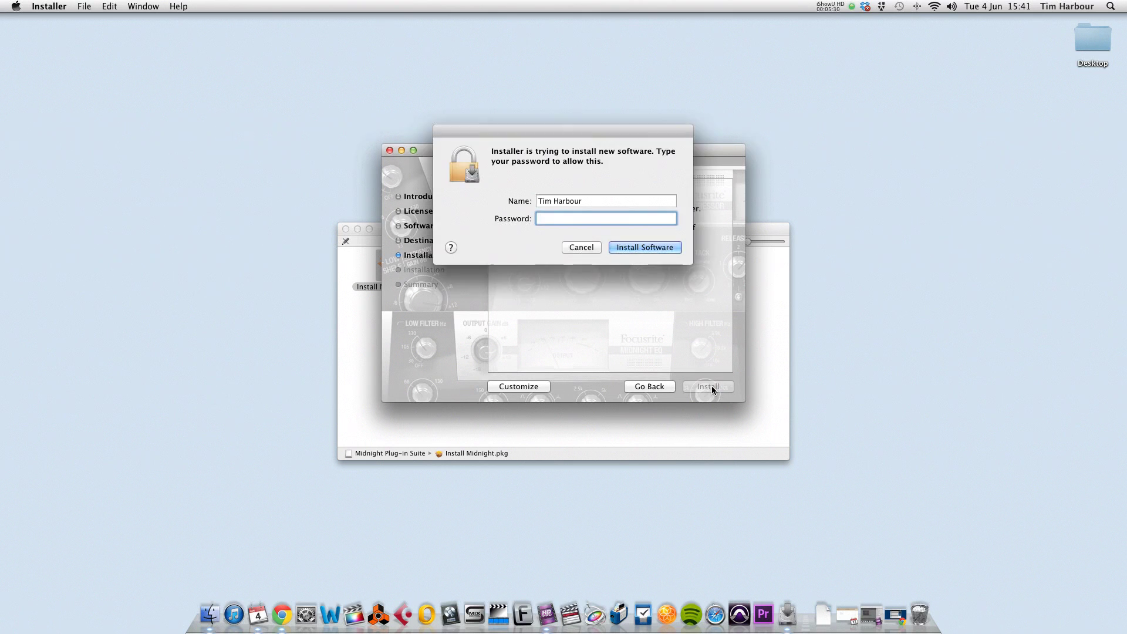
- Authorise the install with the administrator password, retrying after a rejected entry, then close the installer
{"action": "type", "text": "••••••••"}
{"action": "key", "text": "Return"}
{"action": "key", "text": "BackSpace"}
{"action": "type", "text": "••••••••••••"}
{"action": "key", "text": "Return"}
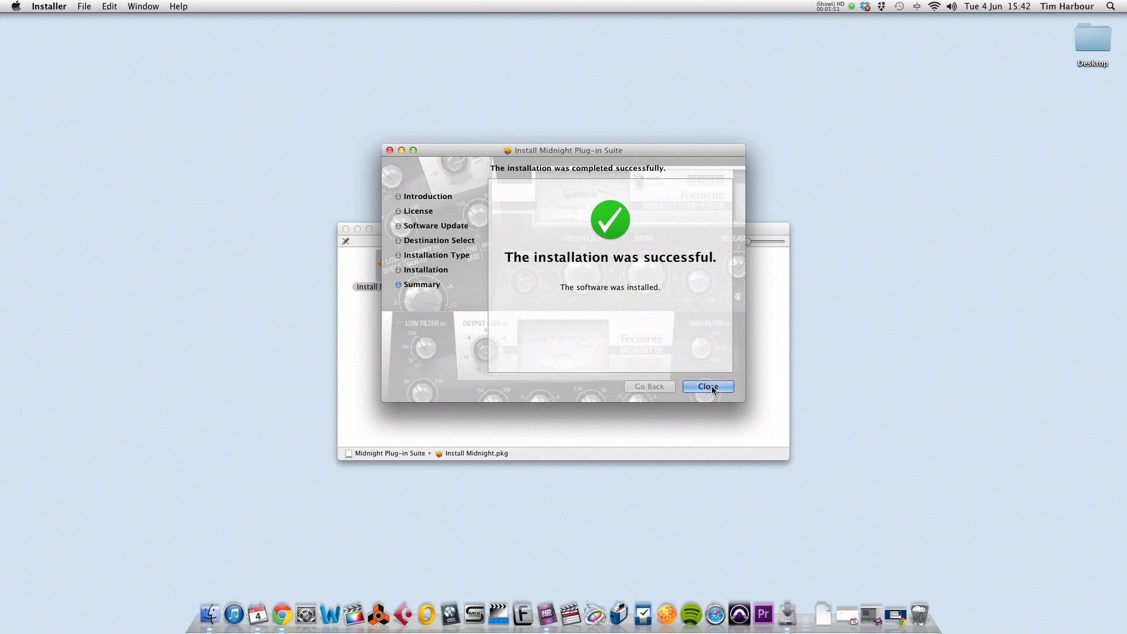
{"action": "left_click", "coordinate": [710, 386]}
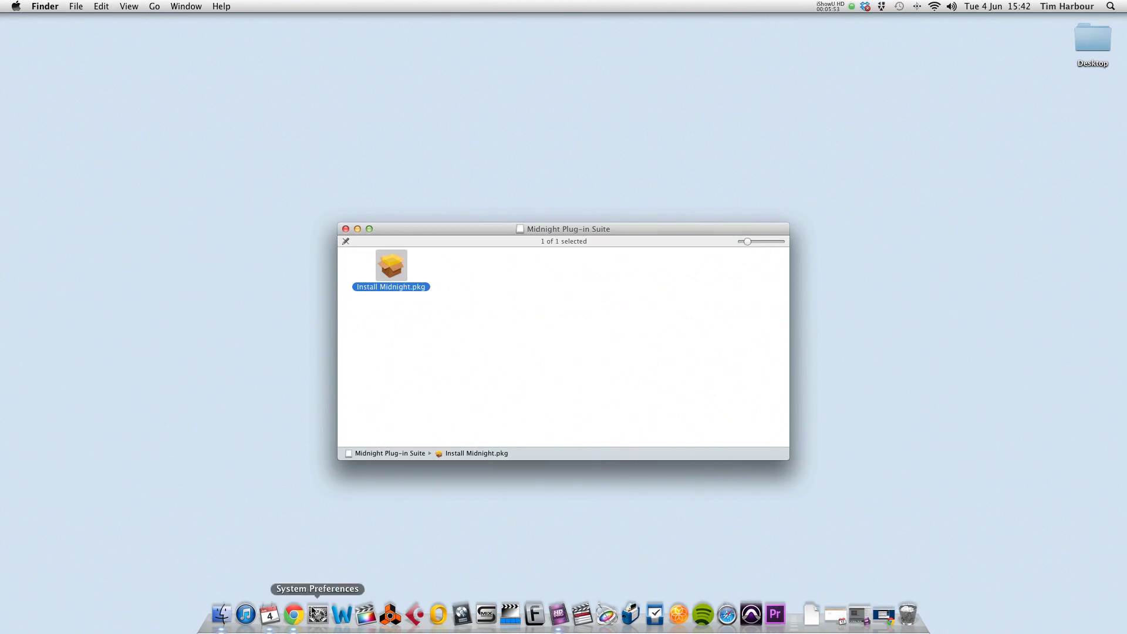
- Open the forte-control-1.0.dmg disk image and launch Forte Control.pkg
{"action": "left_click", "coordinate": [292, 617]}
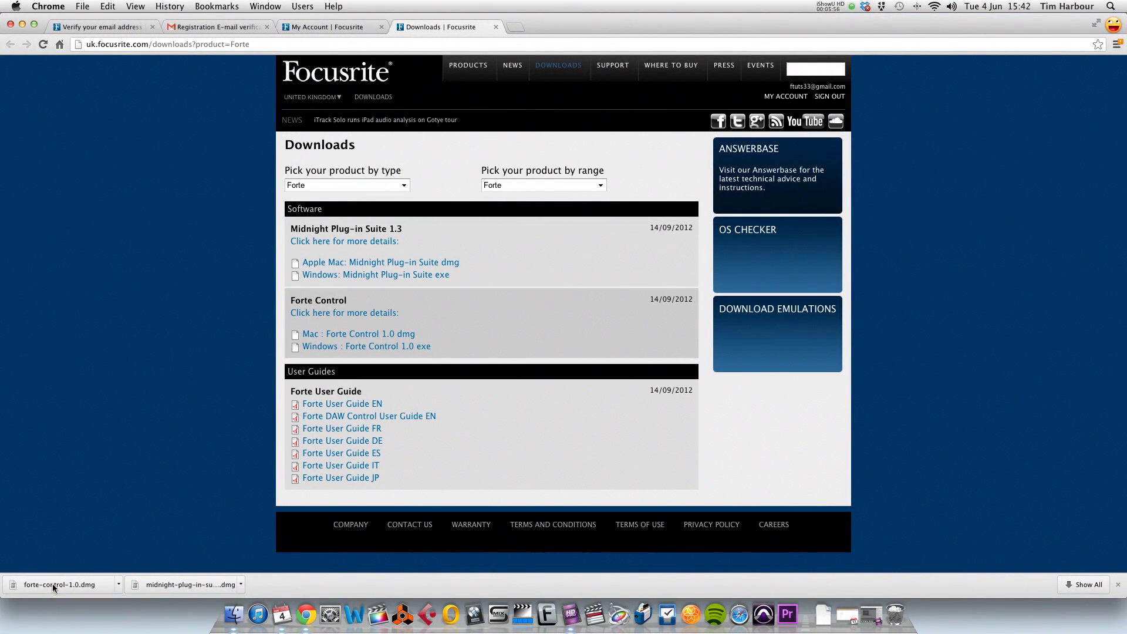
{"action": "left_click", "coordinate": [53, 585]}
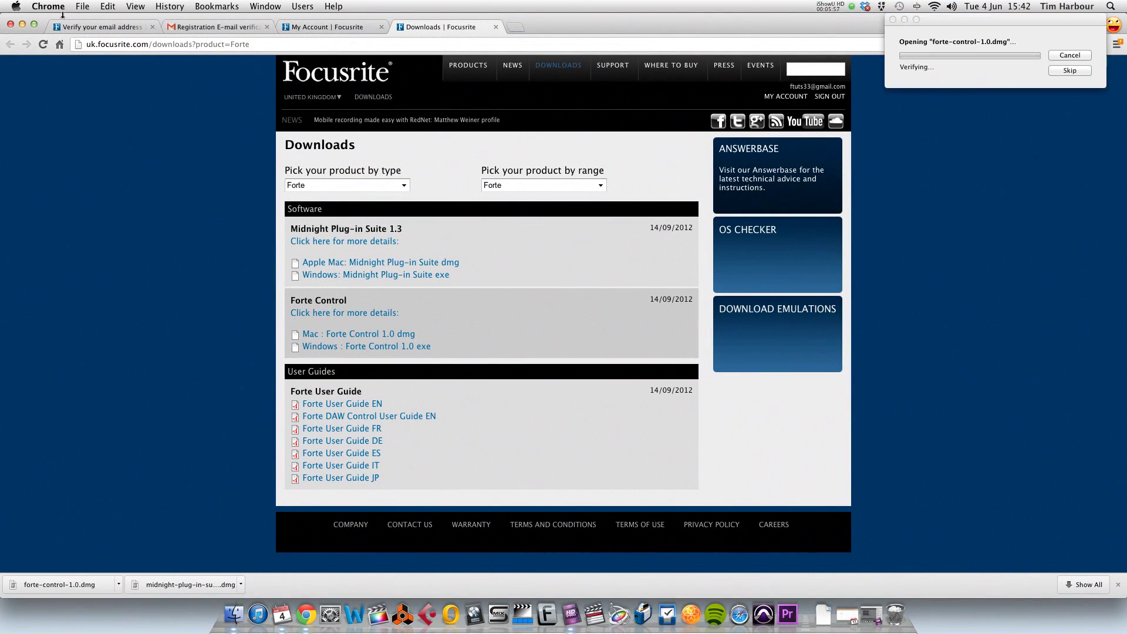
{"action": "left_click", "coordinate": [22, 25]}
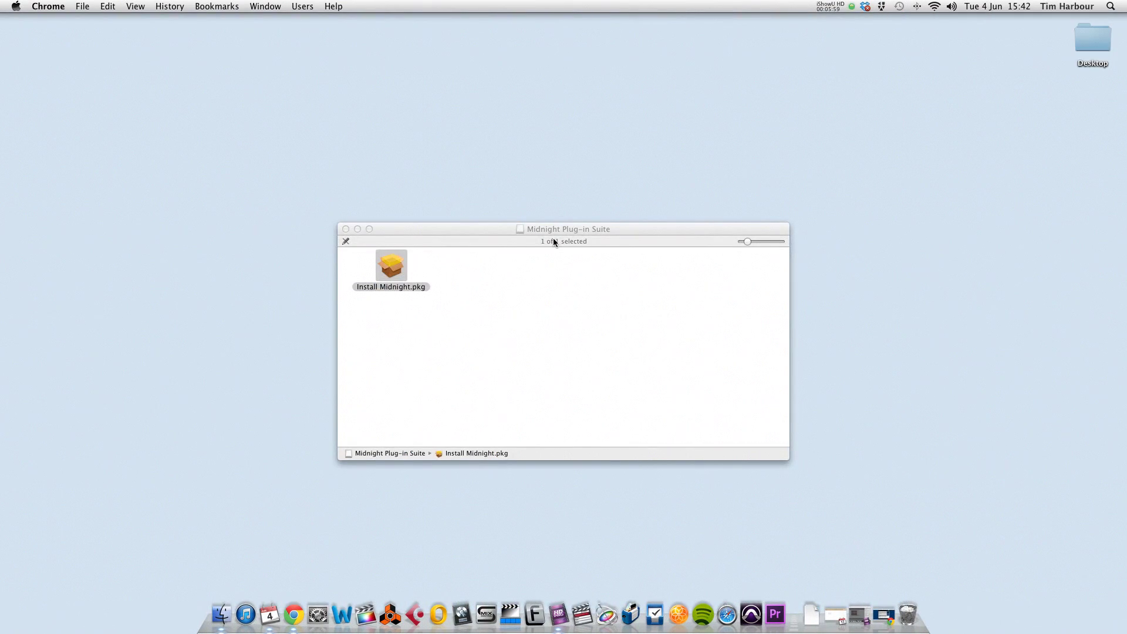
{"action": "left_click", "coordinate": [402, 290]}
{"action": "double_click", "coordinate": [402, 290]}
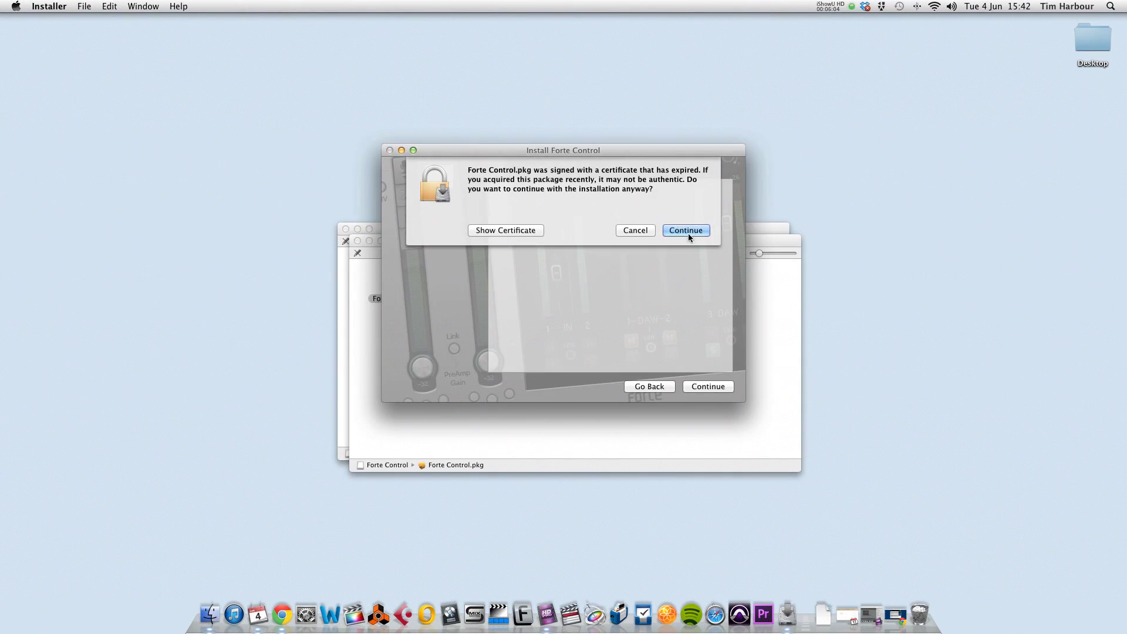
- Accept the certificate warning, Read Me and licence, and start the Forte Control install
{"action": "left_click", "coordinate": [688, 230]}
{"action": "left_click", "coordinate": [653, 238]}
{"action": "left_click", "coordinate": [711, 385]}
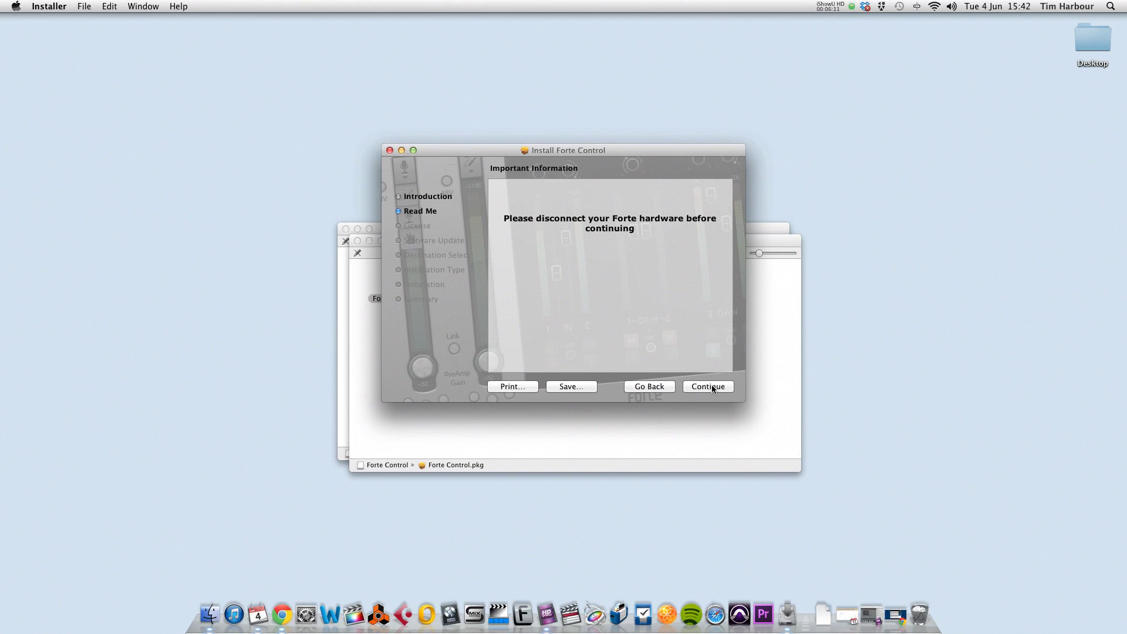
{"action": "left_click", "coordinate": [710, 387]}
{"action": "left_click", "coordinate": [710, 387]}
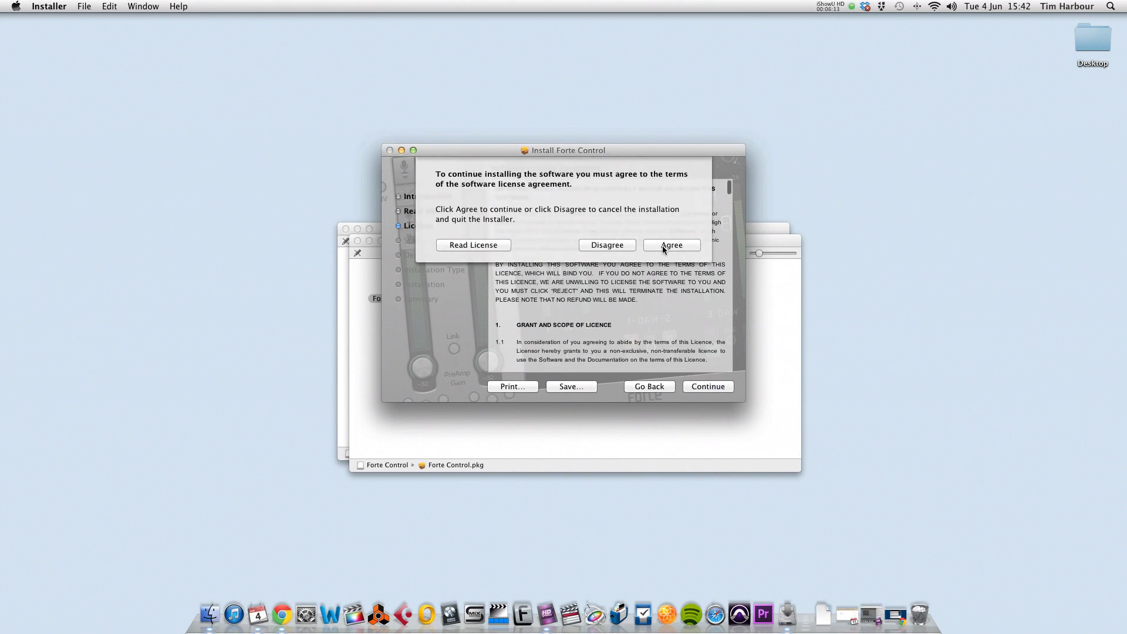
{"action": "left_click", "coordinate": [663, 246]}
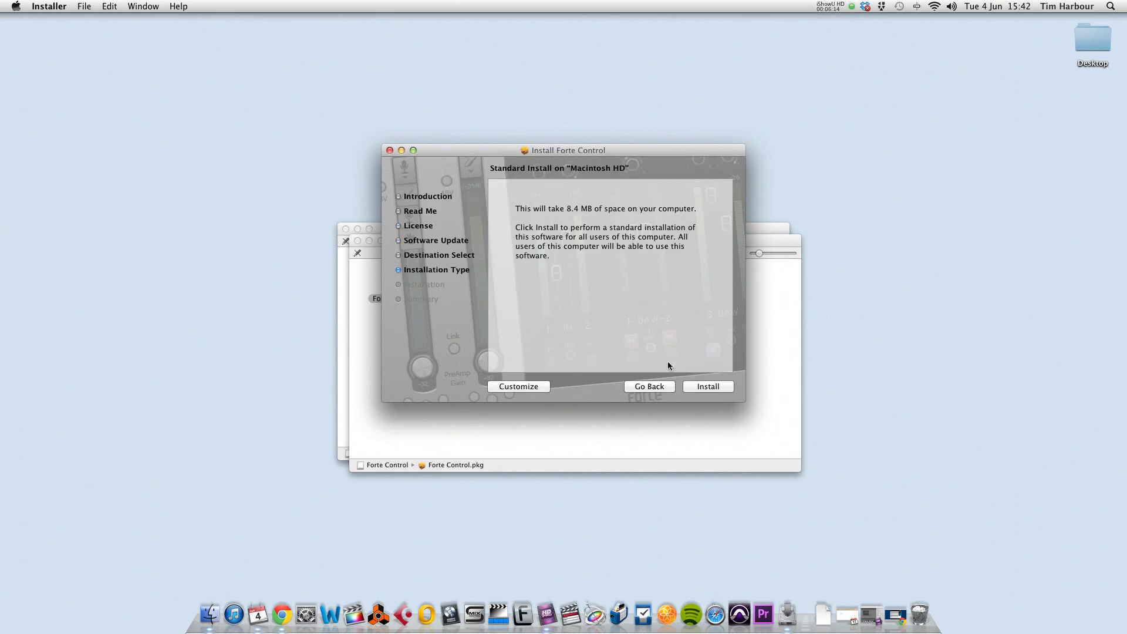
{"action": "left_click", "coordinate": [703, 389]}
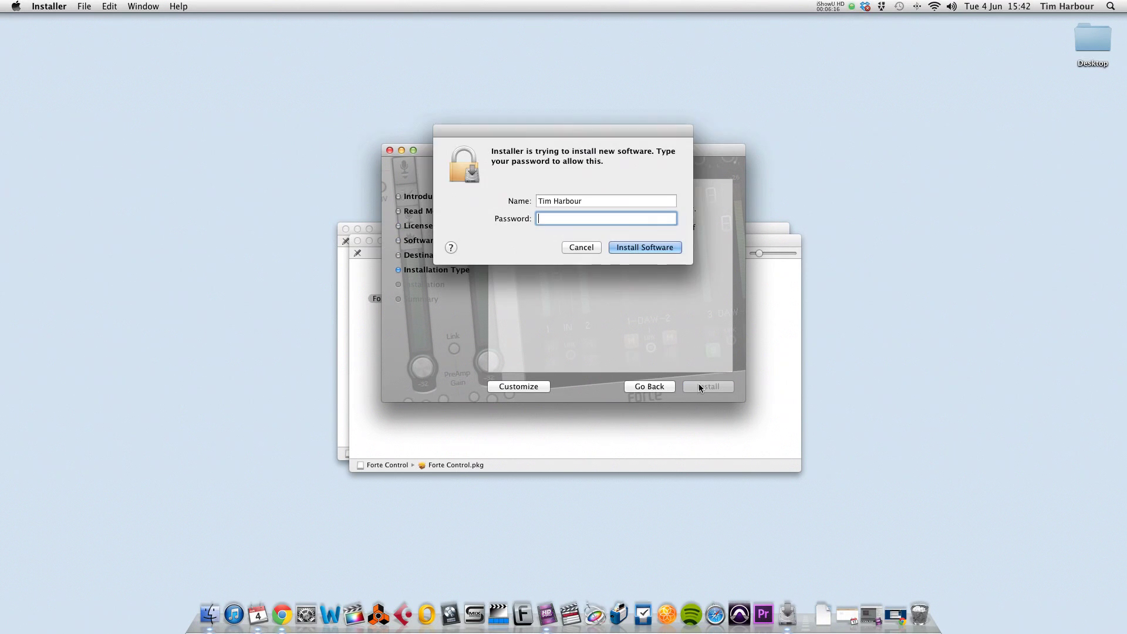
- Authorise with the administrator password and confirm installing despite the required restart
{"action": "type", "text": "••••••••••••"}
{"action": "key", "text": "Return"}
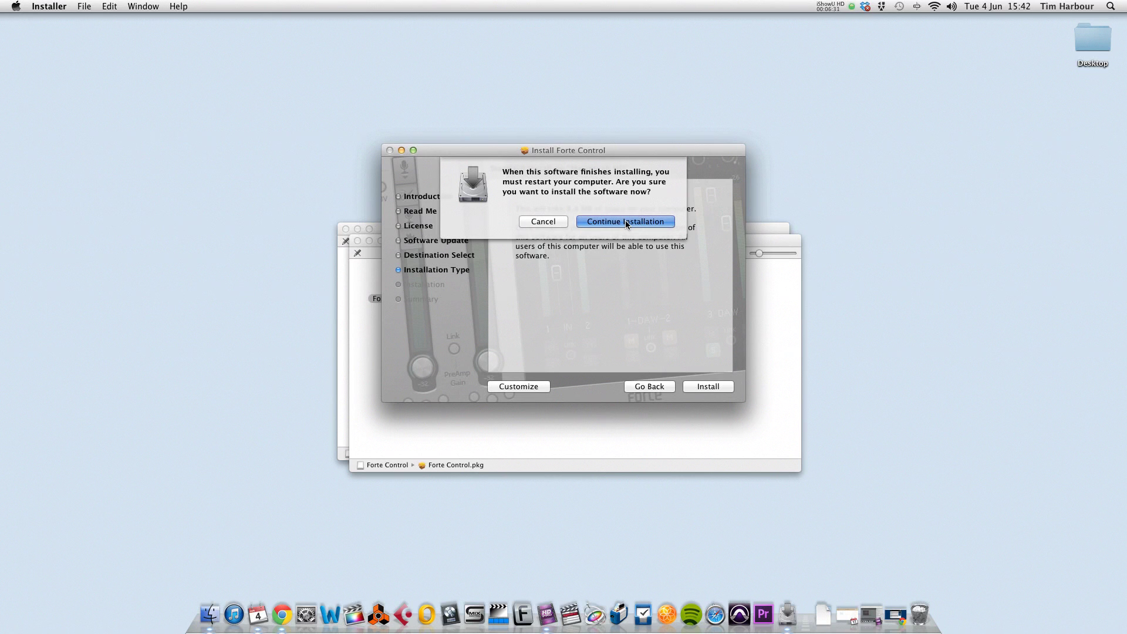
{"action": "left_click", "coordinate": [626, 222]}
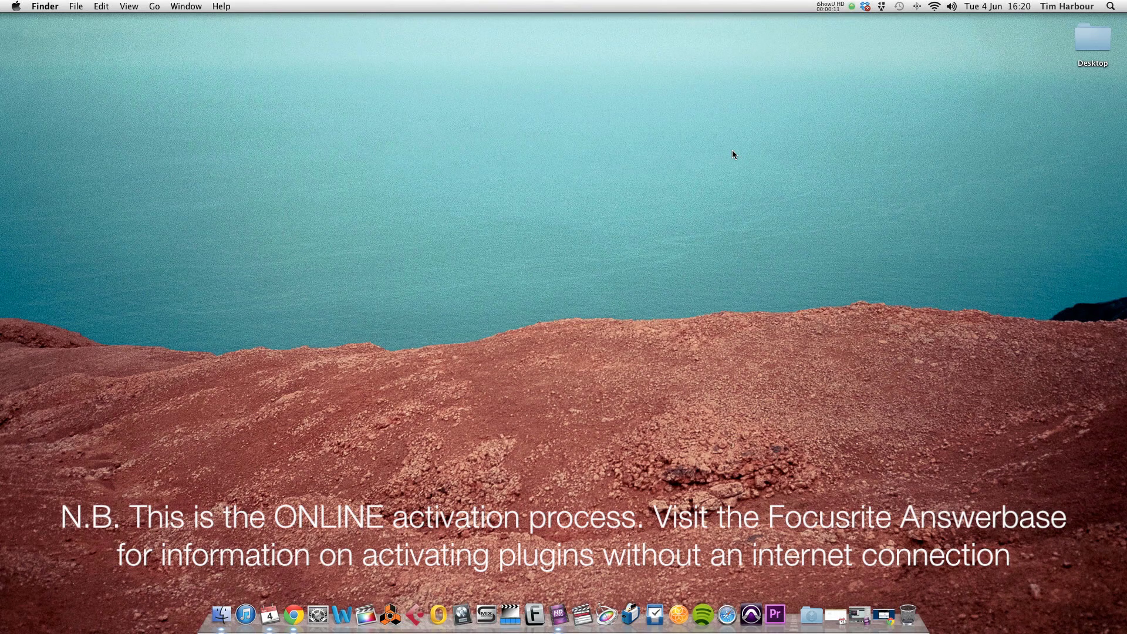
- Launch Pro Tools from the Dock after the restart
{"action": "left_click", "coordinate": [753, 616]}
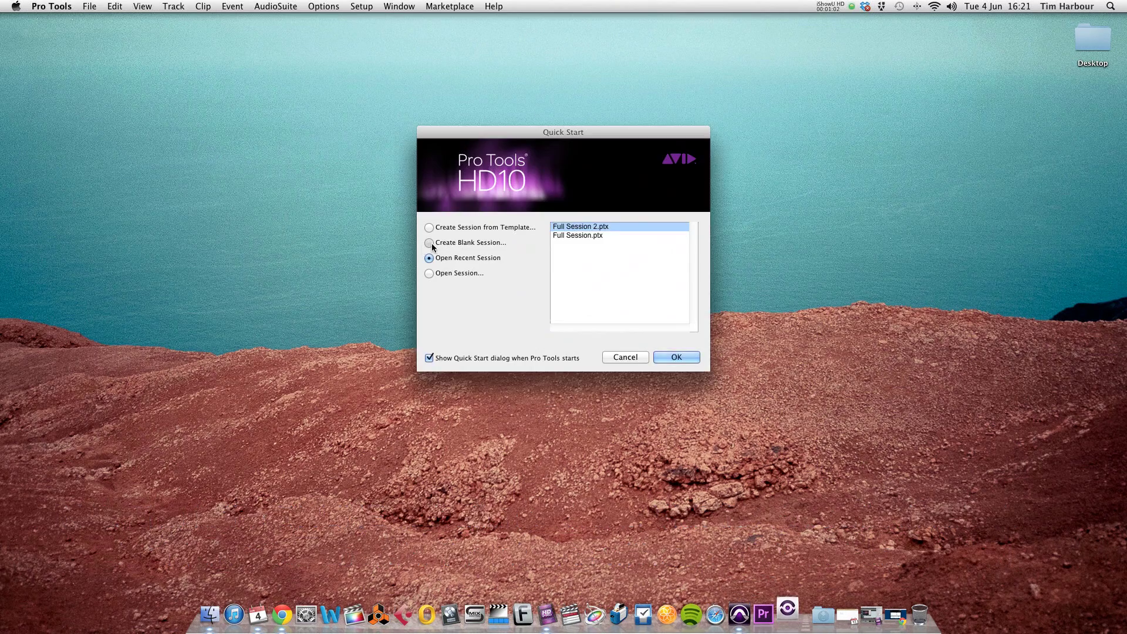
- Create a blank session with quick start settings and save it as 'Joe Recording Forte'
{"action": "left_click", "coordinate": [429, 243]}
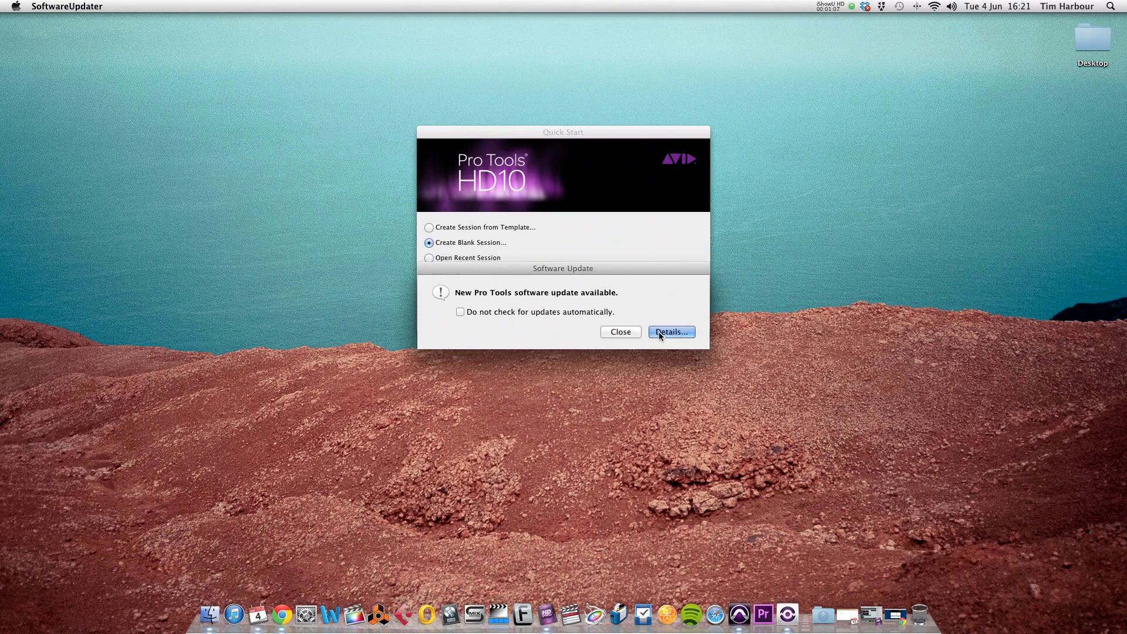
{"action": "left_click", "coordinate": [620, 332]}
{"action": "left_click", "coordinate": [675, 316]}
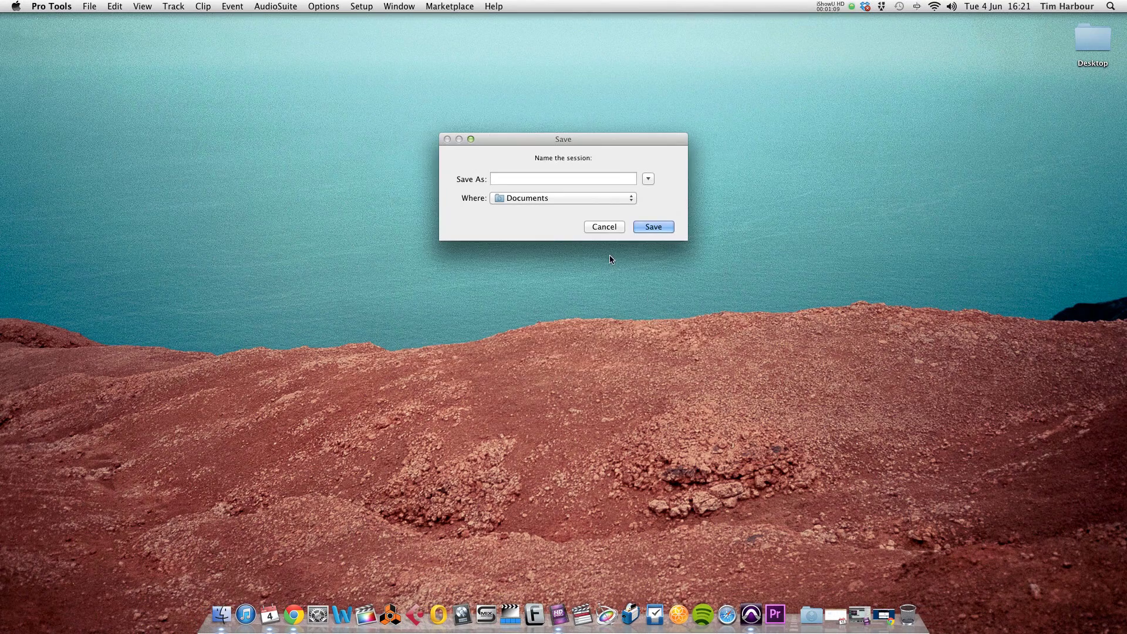
{"action": "type", "text": "Joe Ref"}
{"action": "key", "text": "BackSpace"}
{"action": "type", "text": "cording Fort"}
{"action": "type", "text": "e"}
{"action": "key", "text": "Return"}
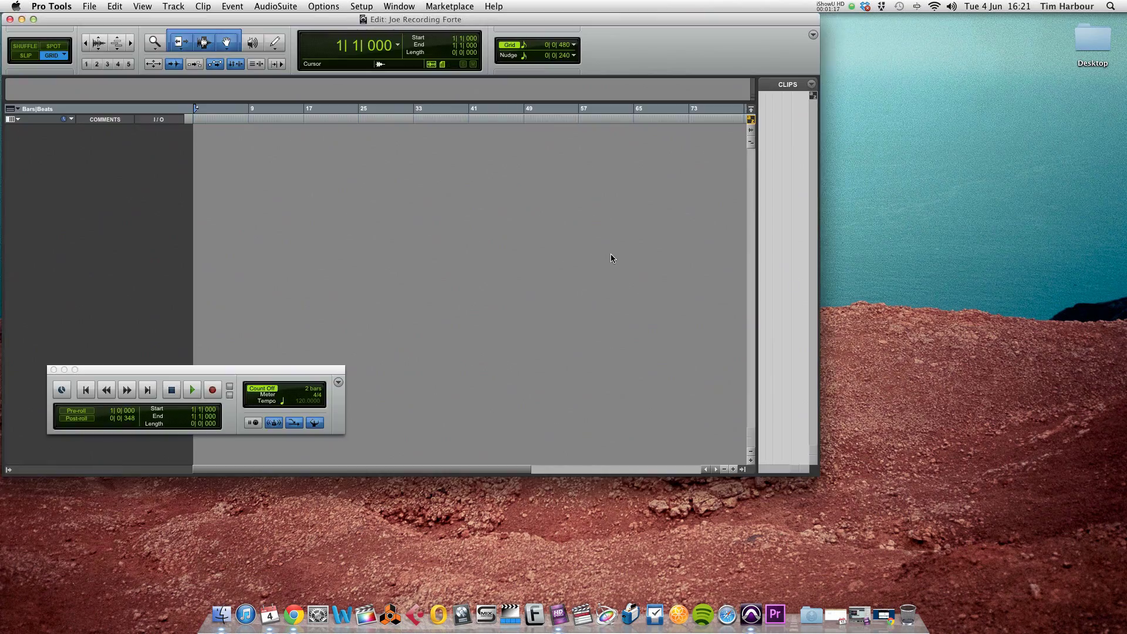
- Add one new mono audio track and show the Mix window
{"action": "left_click", "coordinate": [173, 7]}
{"action": "left_click", "coordinate": [179, 19]}
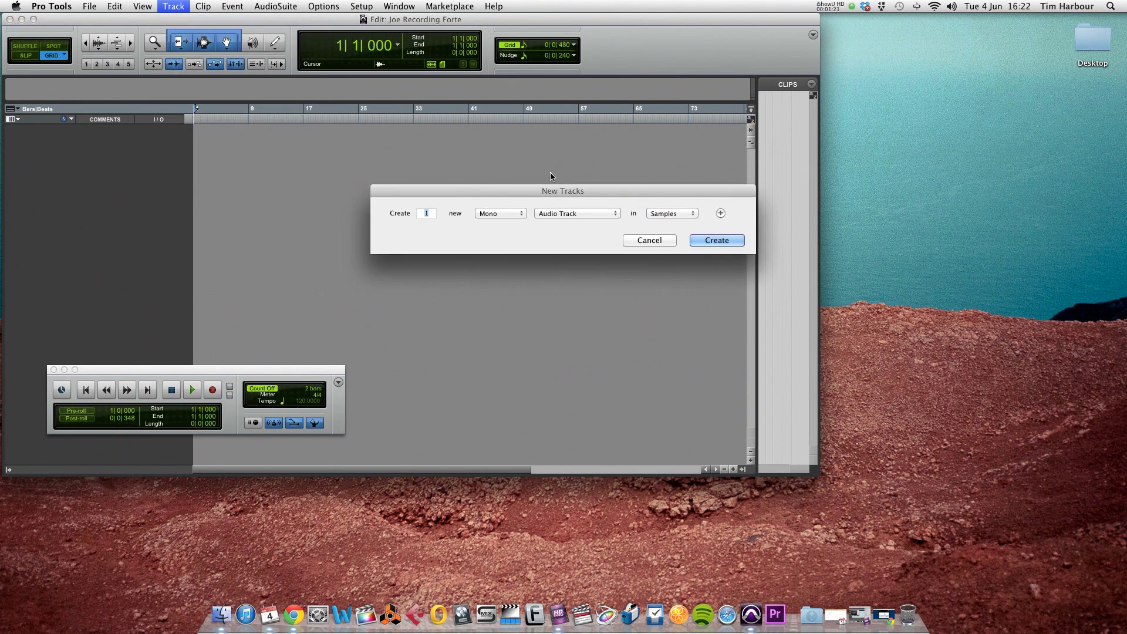
{"action": "left_click", "coordinate": [717, 240]}
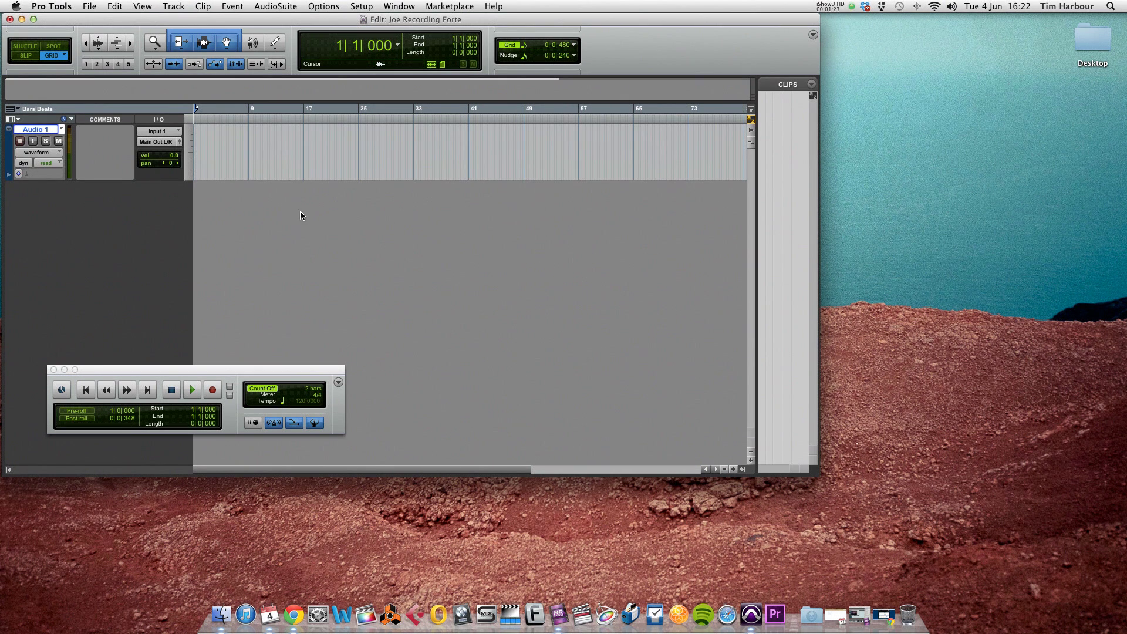
{"action": "left_click", "coordinate": [399, 7]}
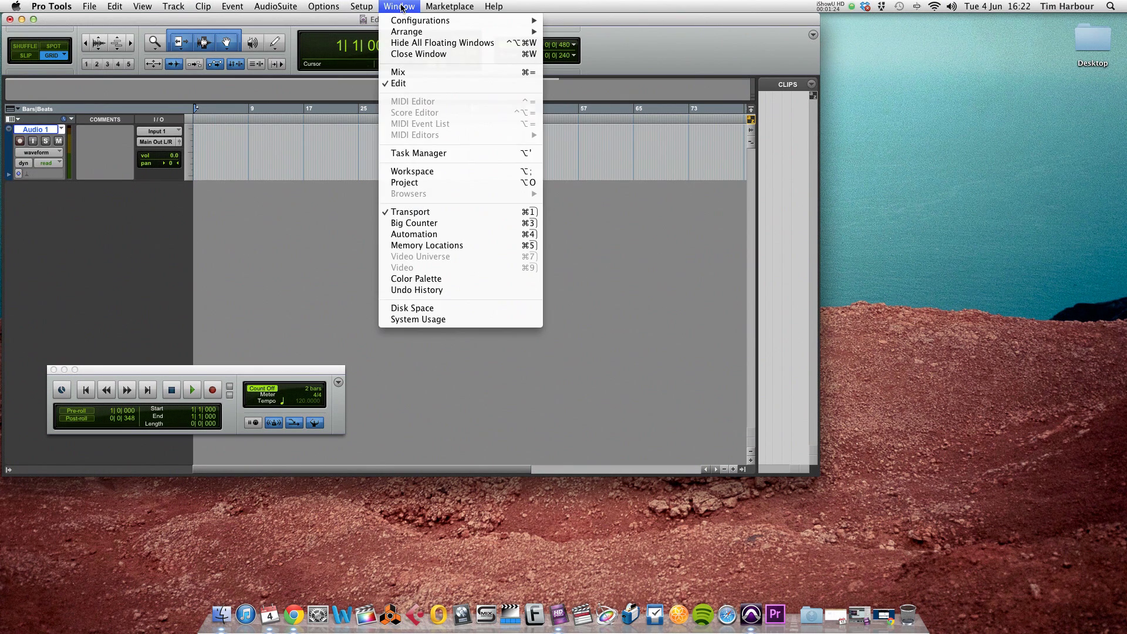
{"action": "left_click", "coordinate": [402, 72]}
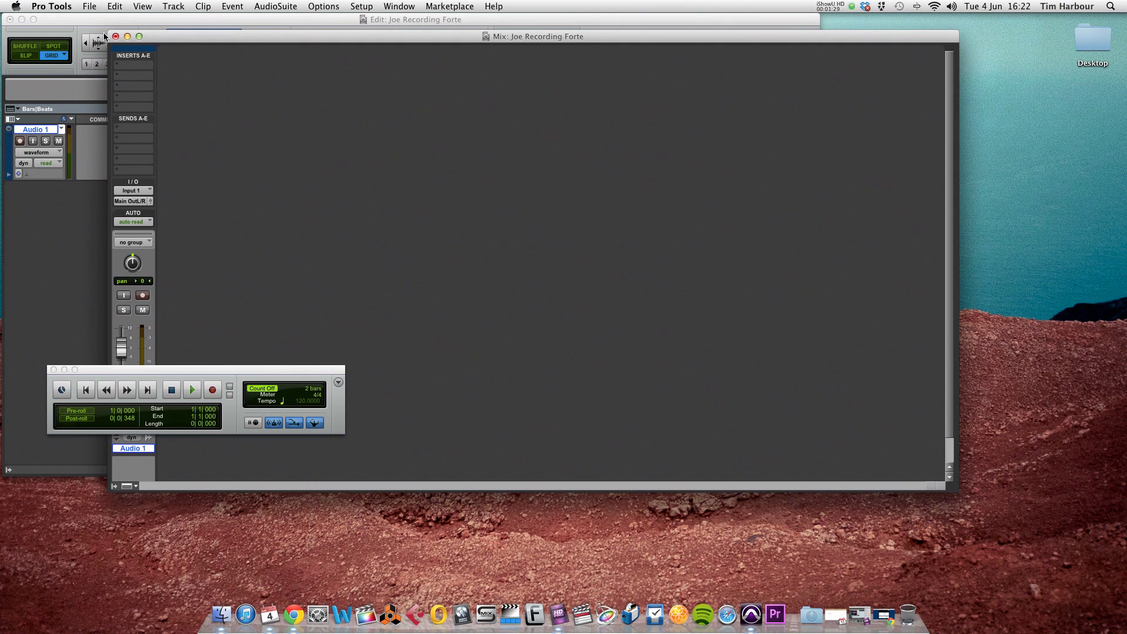
- Insert Midnight Compressor (mono) from Dynamics on Audio 1's first insert slot
{"action": "left_click", "coordinate": [131, 65]}
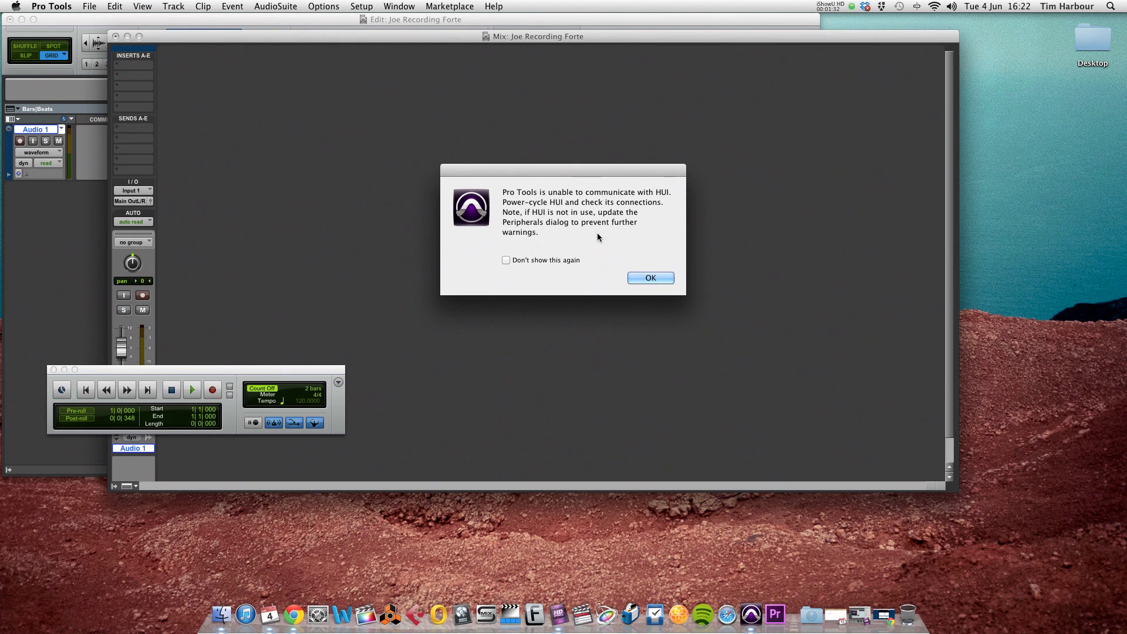
{"action": "left_click", "coordinate": [649, 278]}
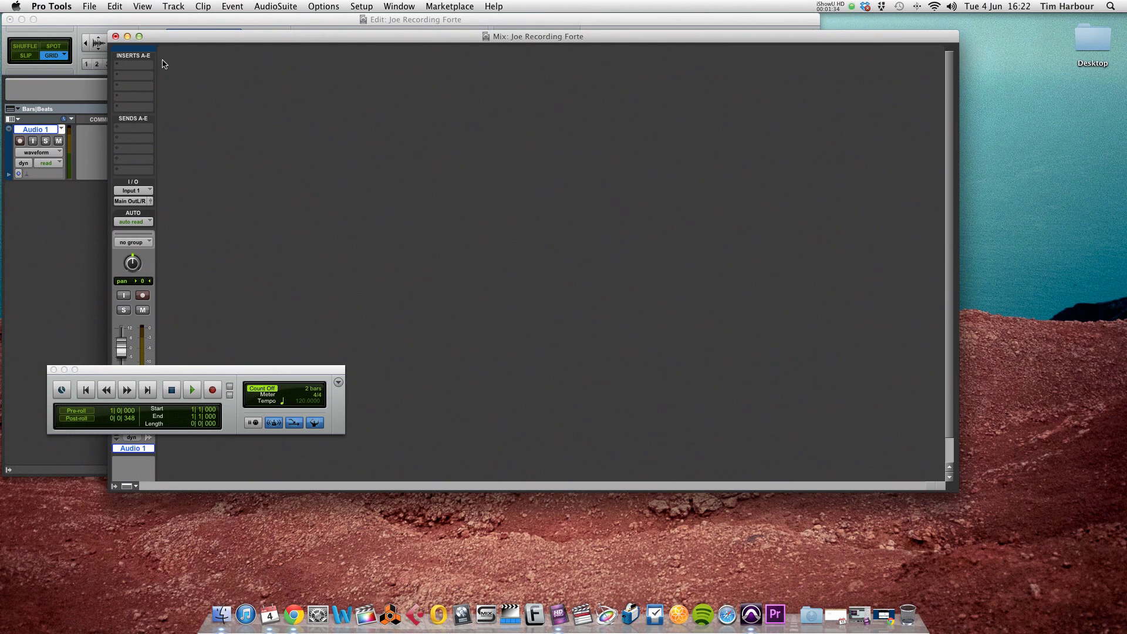
{"action": "left_click", "coordinate": [139, 68]}
{"action": "mouse_move", "coordinate": [152, 88]}
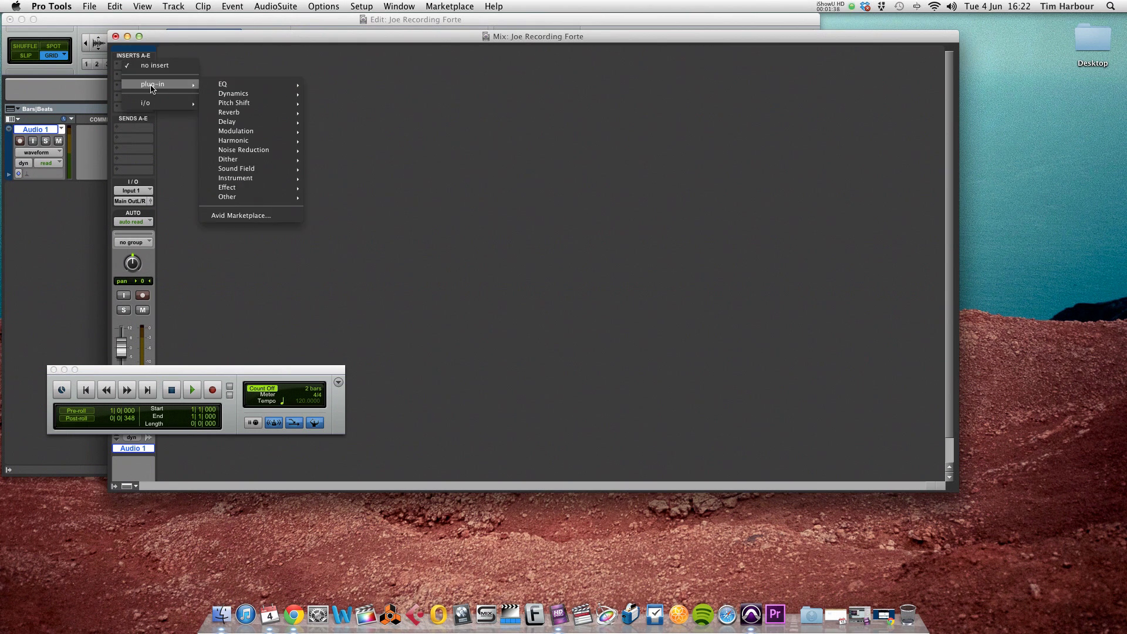
{"action": "mouse_move", "coordinate": [257, 100]}
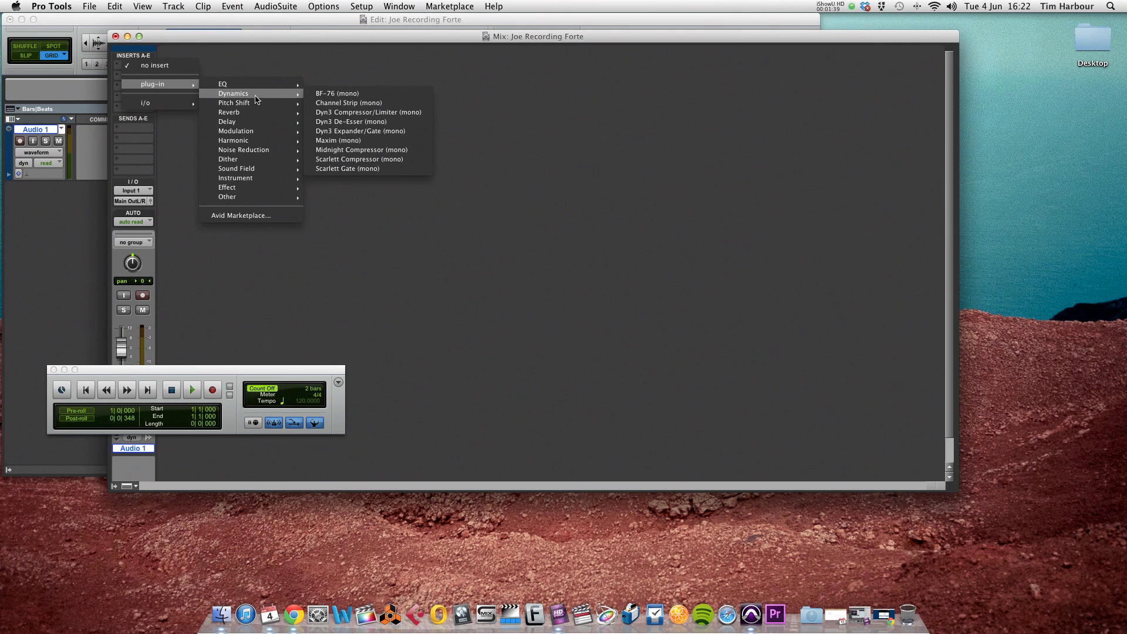
{"action": "left_click", "coordinate": [401, 153]}
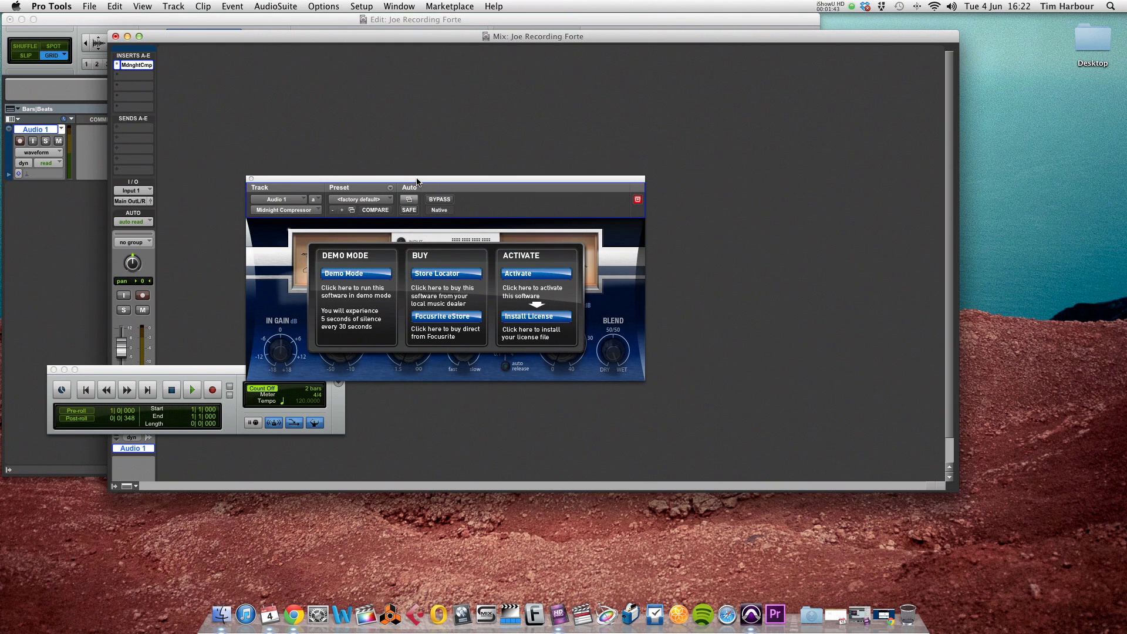
- Reposition the compressor window, suppress the HUI warning, and start online activation
{"action": "left_click_drag", "start_coordinate": [419, 189], "coordinate": [467, 112]}
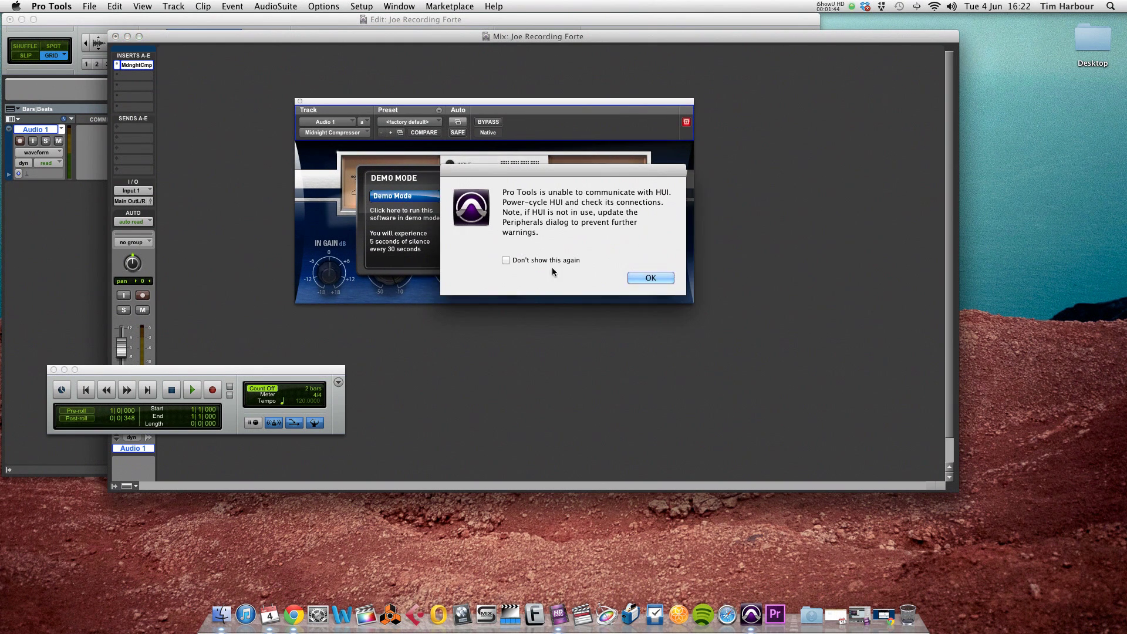
{"action": "left_click", "coordinate": [506, 260]}
{"action": "left_click", "coordinate": [650, 278]}
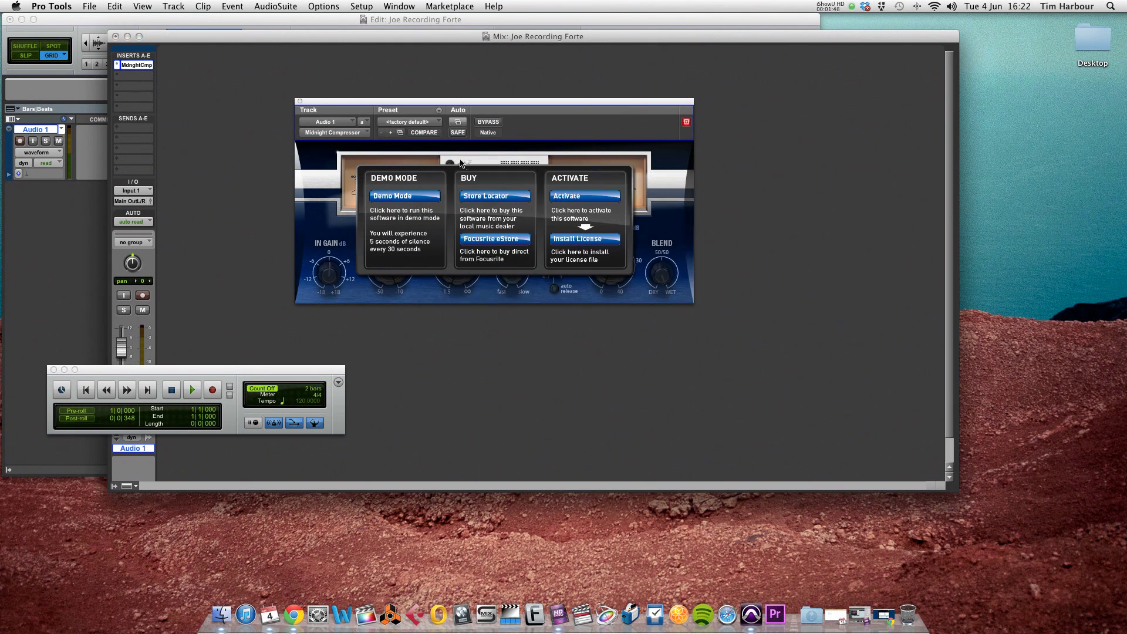
{"action": "left_click_drag", "start_coordinate": [492, 104], "coordinate": [509, 73]}
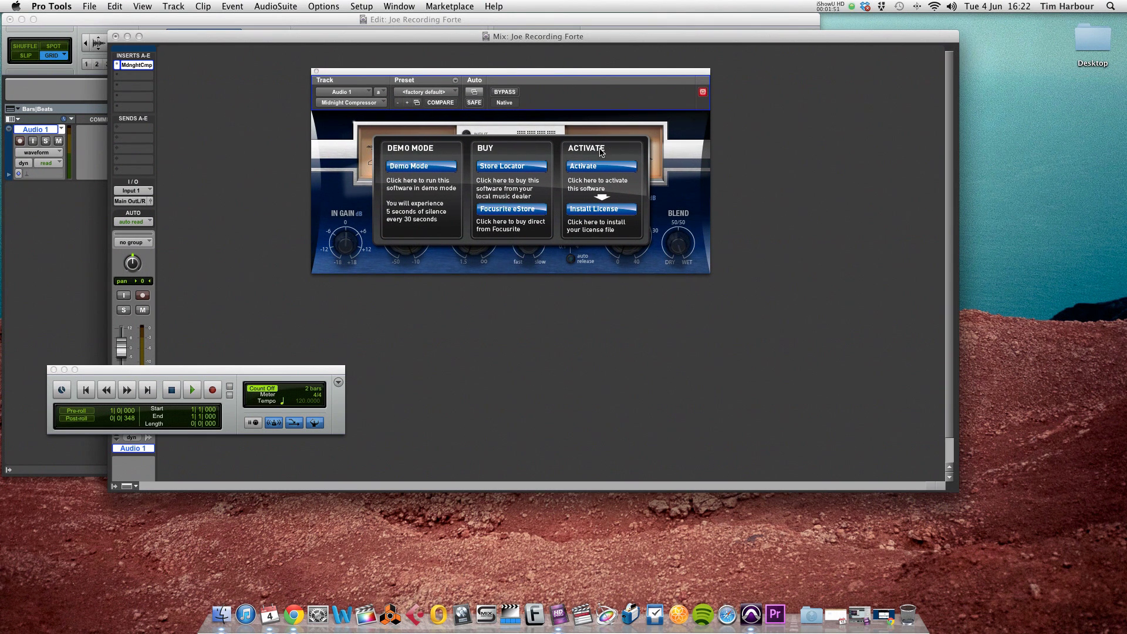
{"action": "left_click", "coordinate": [589, 168]}
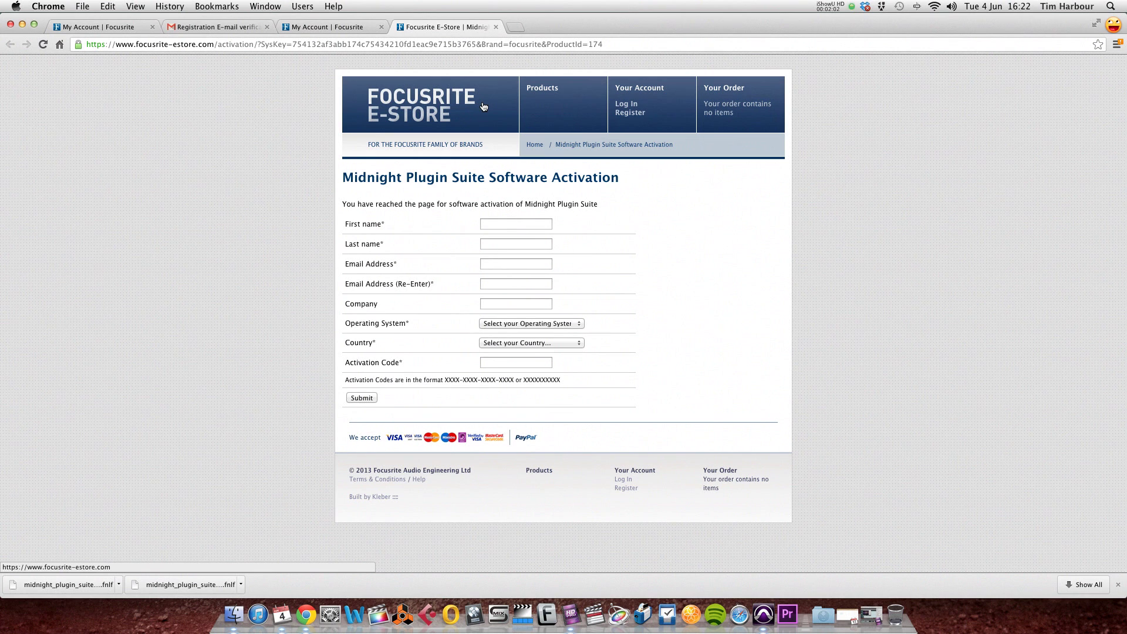
- Fill in first name, last name, e-mail and its confirmation, and company Focusrite
{"action": "left_click", "coordinate": [494, 224]}
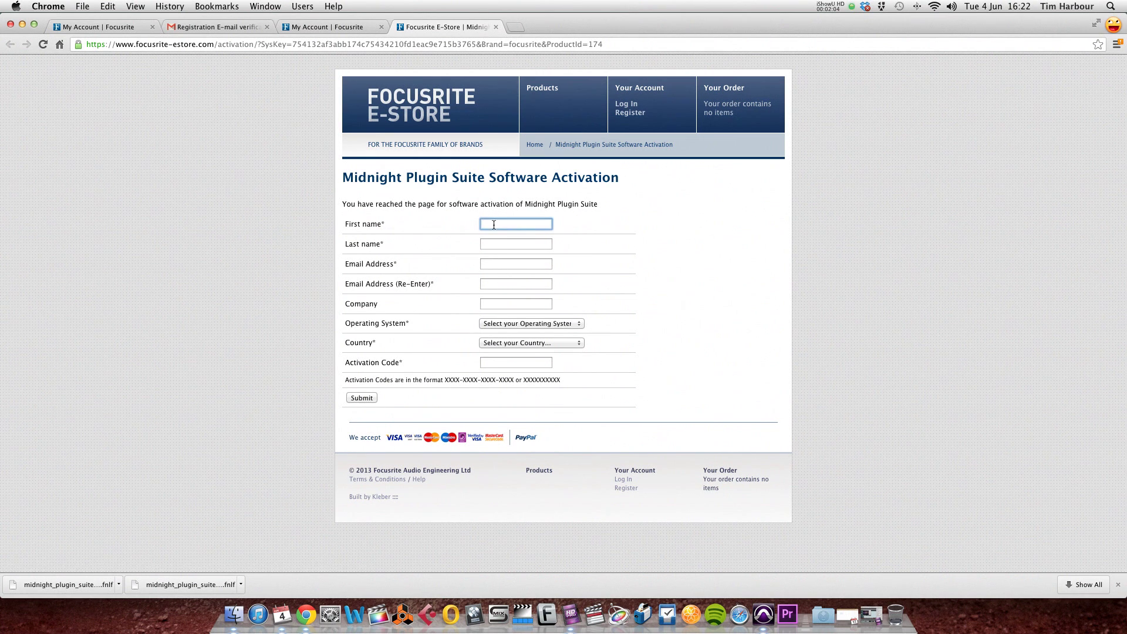
{"action": "type", "text": "Tim"}
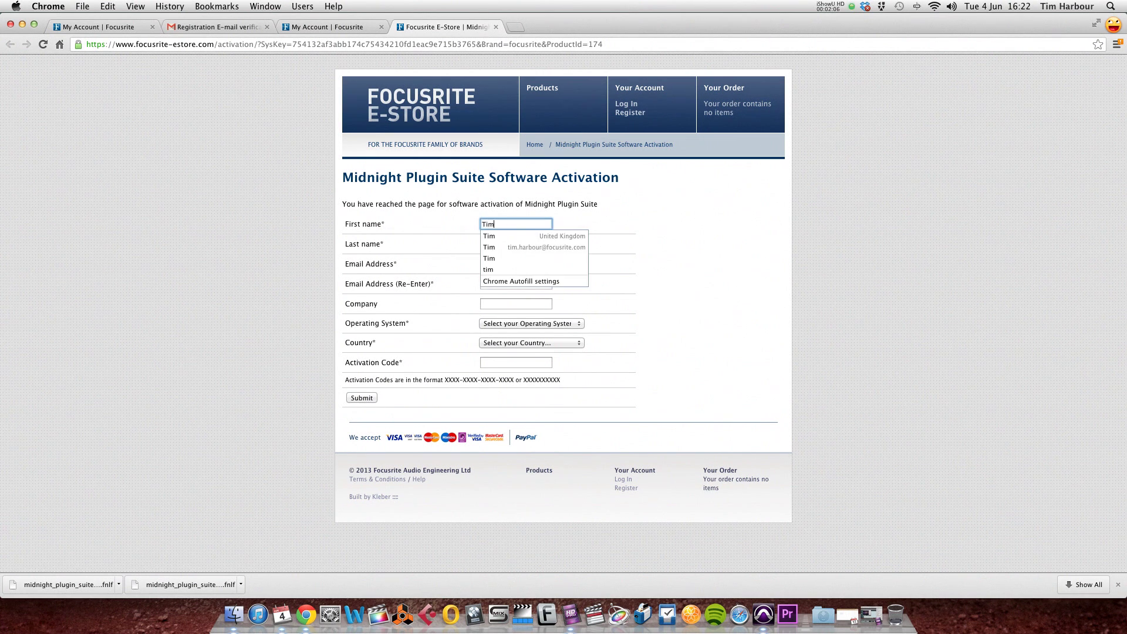
{"action": "left_click", "coordinate": [516, 244]}
{"action": "type", "text": "Harbour"}
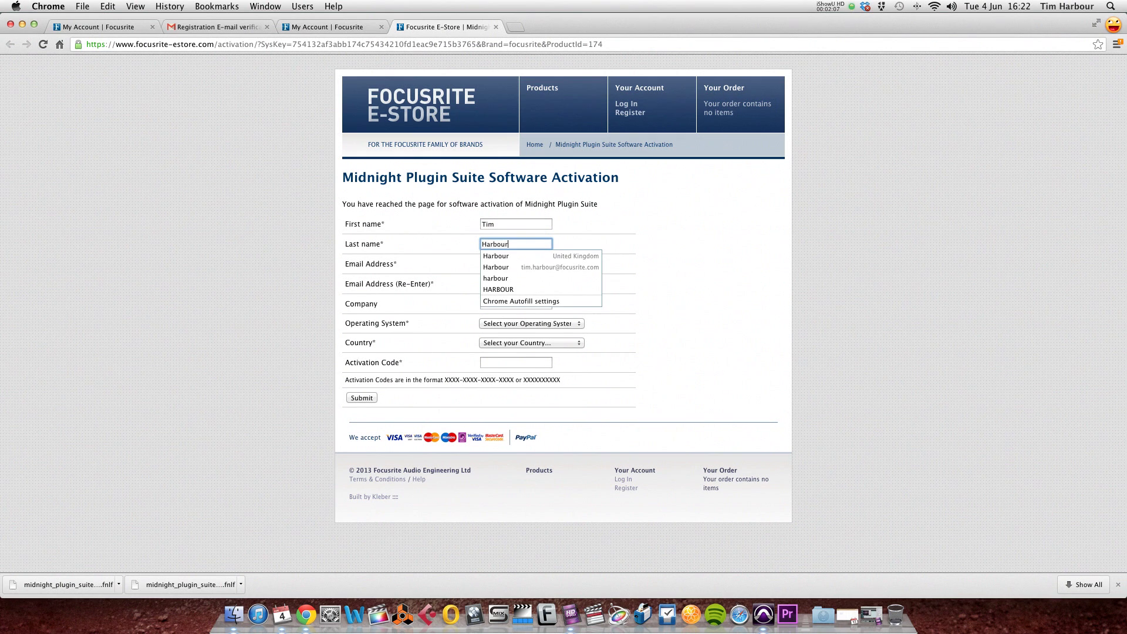
{"action": "key", "text": "Tab"}
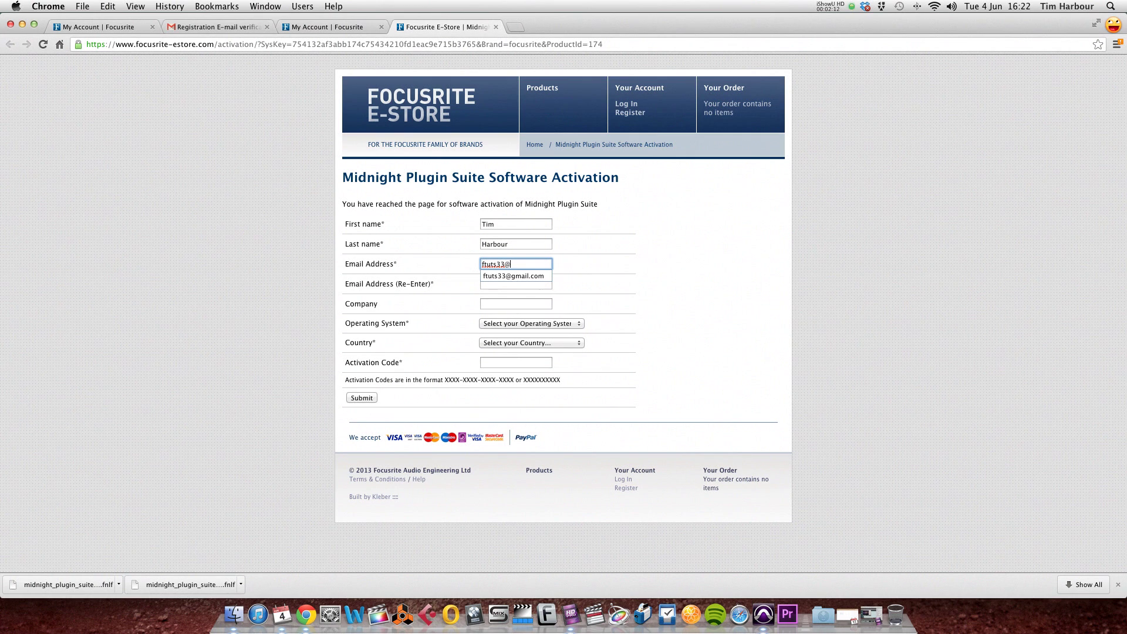
{"action": "key", "text": "Tab"}
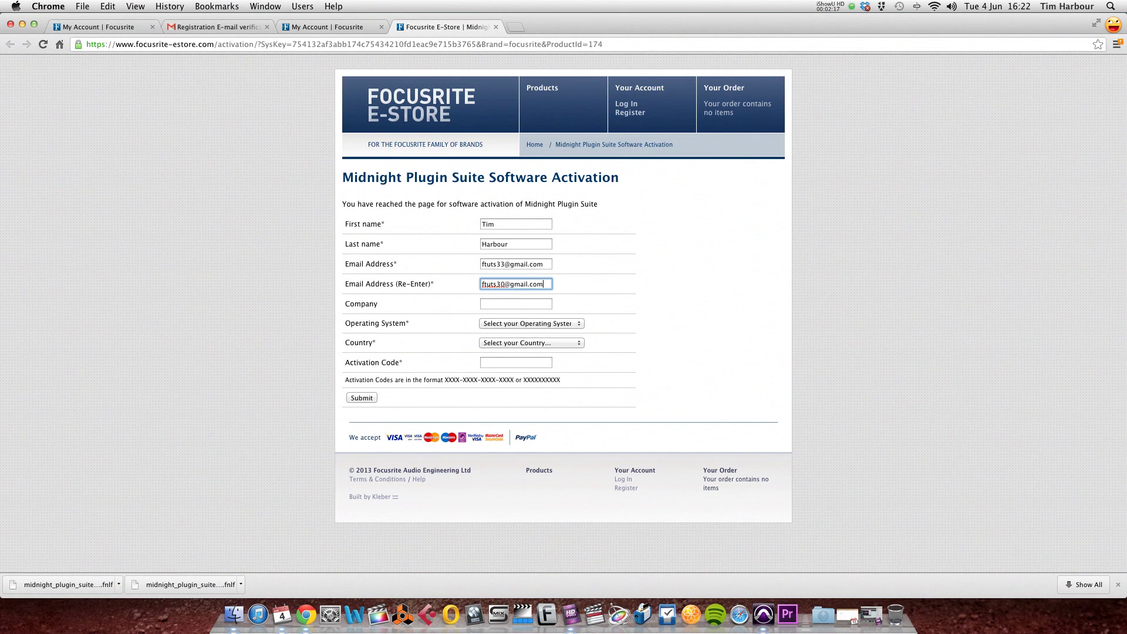
{"action": "left_click", "coordinate": [516, 304]}
{"action": "type", "text": "Focusrite"}
{"action": "key", "text": "Tab"}
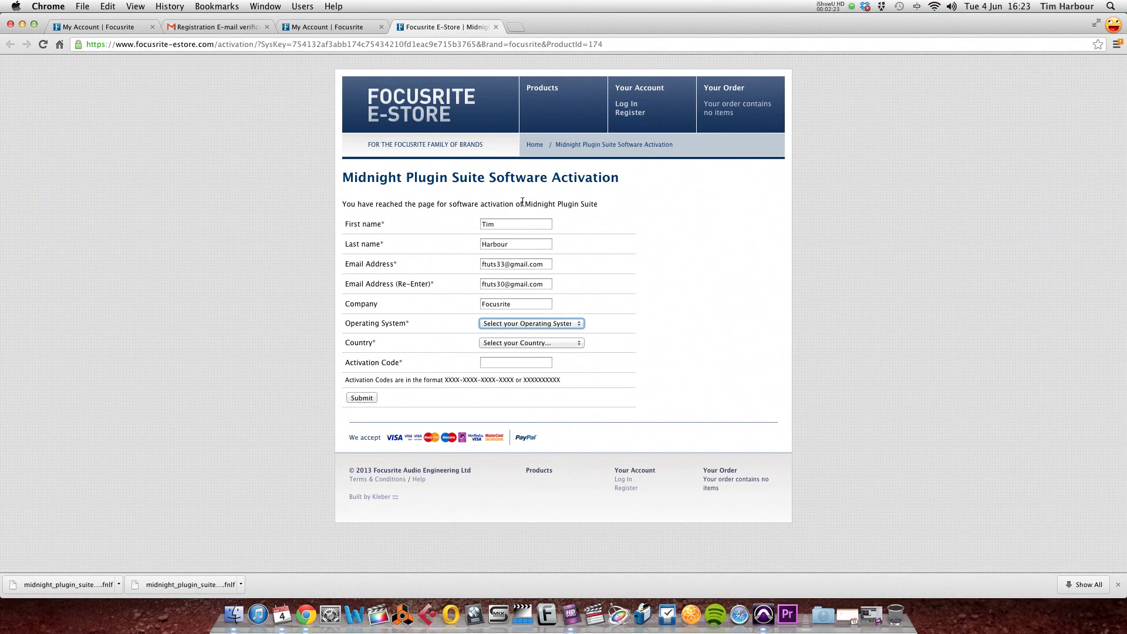
- Set the operating system to Mac OSX and the country to United Kingdom
{"action": "left_click", "coordinate": [557, 321]}
{"action": "left_click", "coordinate": [540, 343]}
{"action": "left_click", "coordinate": [540, 344]}
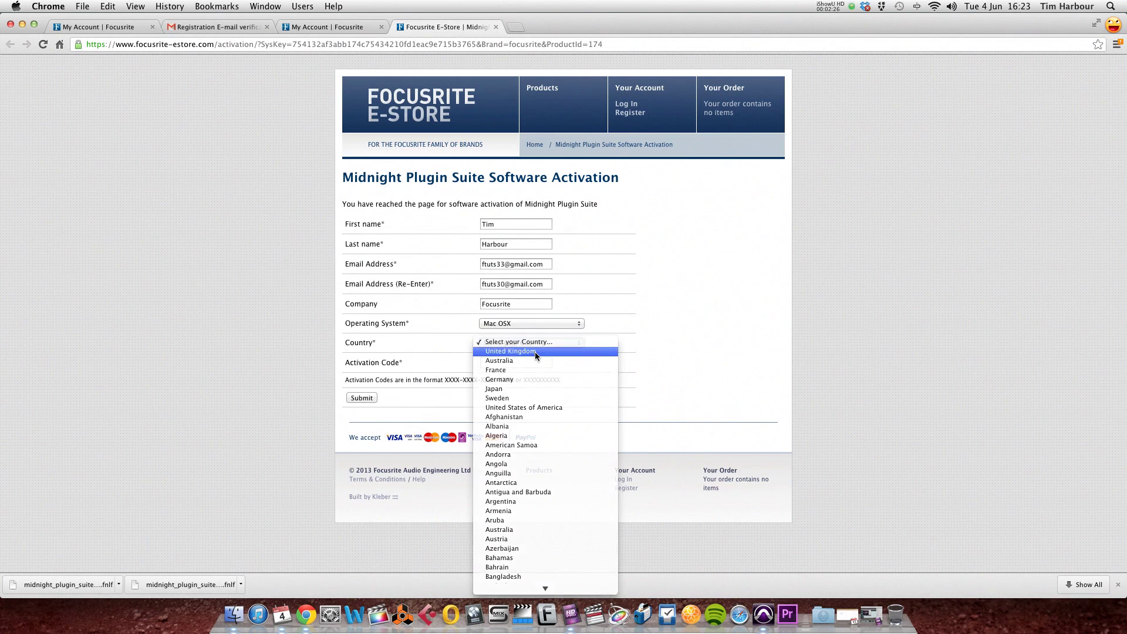
{"action": "left_click", "coordinate": [531, 351]}
- Select the Midnight Plugin Suite activation code on the My Account tab
{"action": "left_click", "coordinate": [520, 363]}
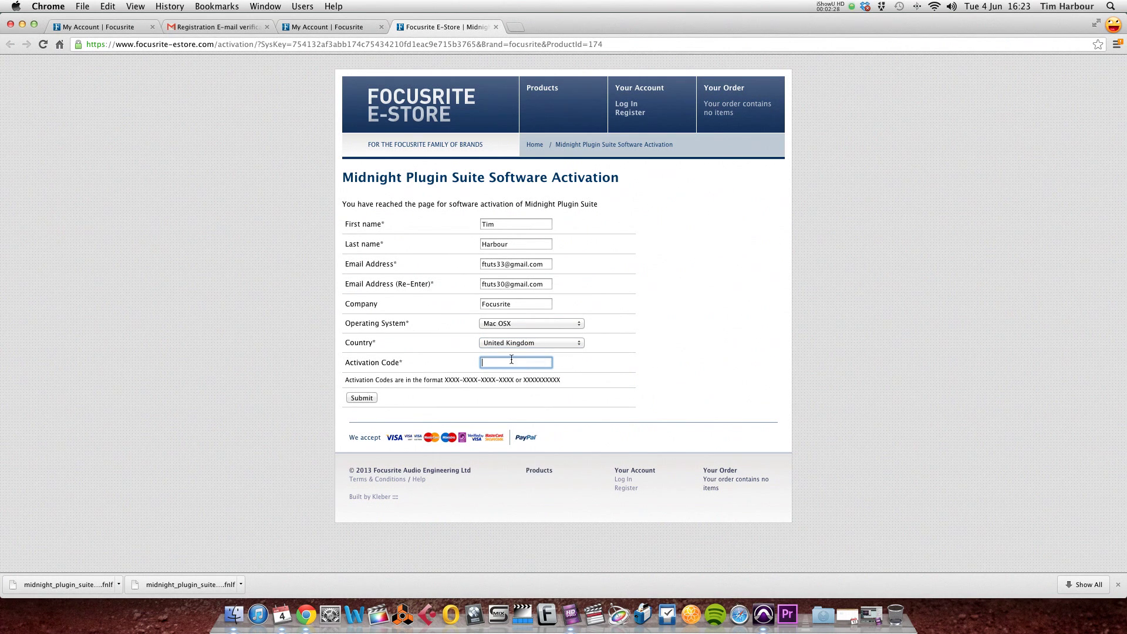
{"action": "left_click", "coordinate": [322, 26]}
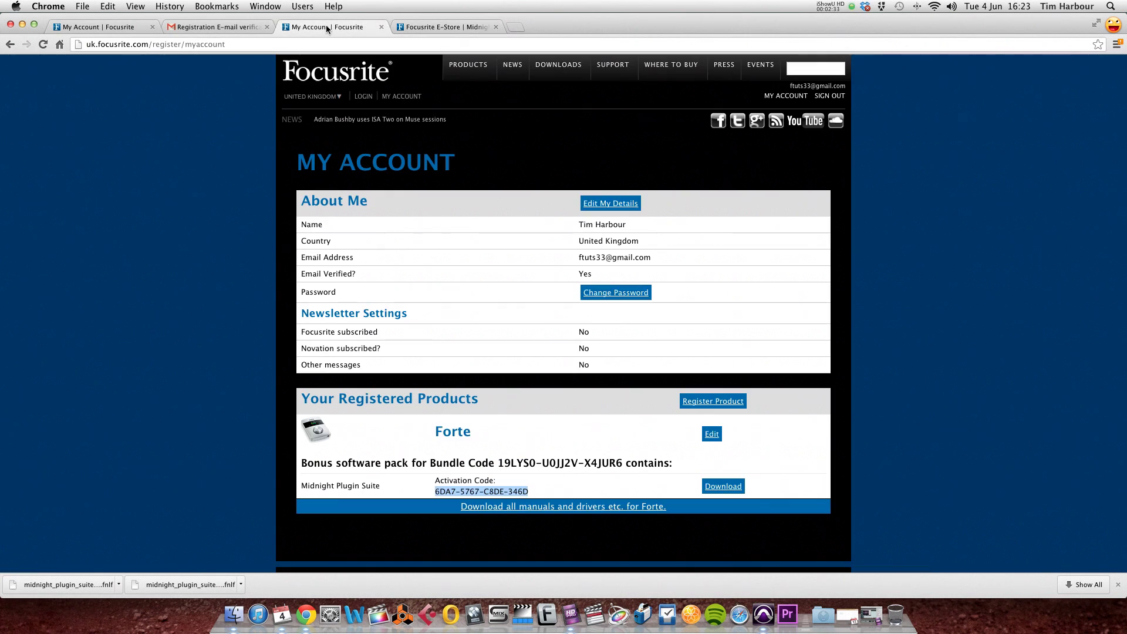
{"action": "left_click", "coordinate": [434, 491]}
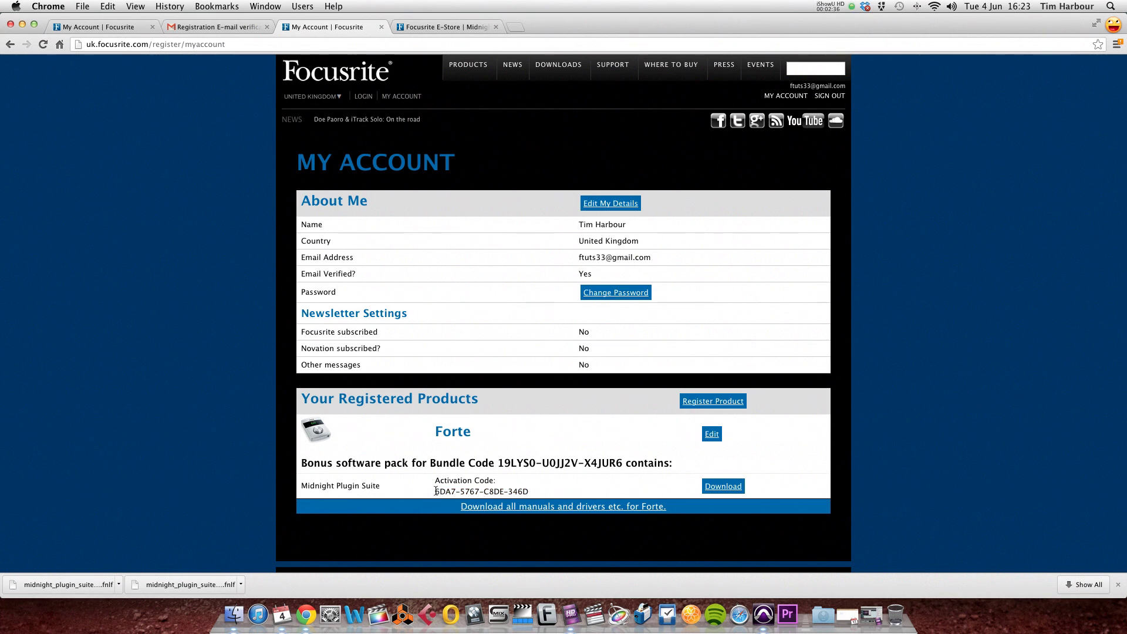
{"action": "left_click_drag", "start_coordinate": [435, 491], "coordinate": [504, 492]}
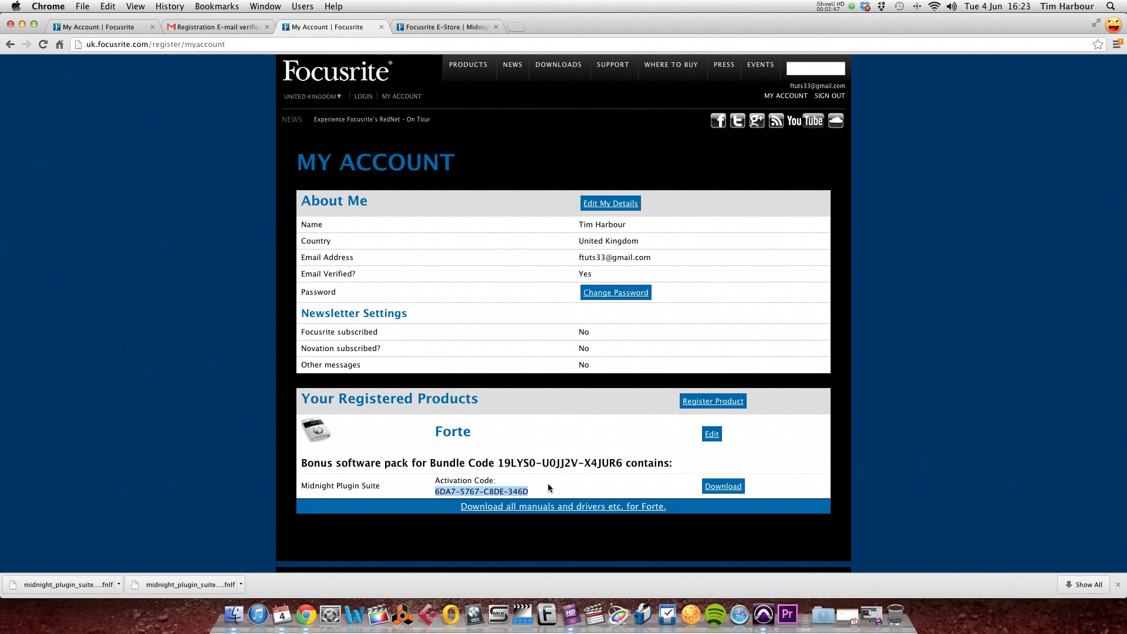
- Paste the activation code into the activation form and submit it
{"action": "left_click", "coordinate": [441, 26]}
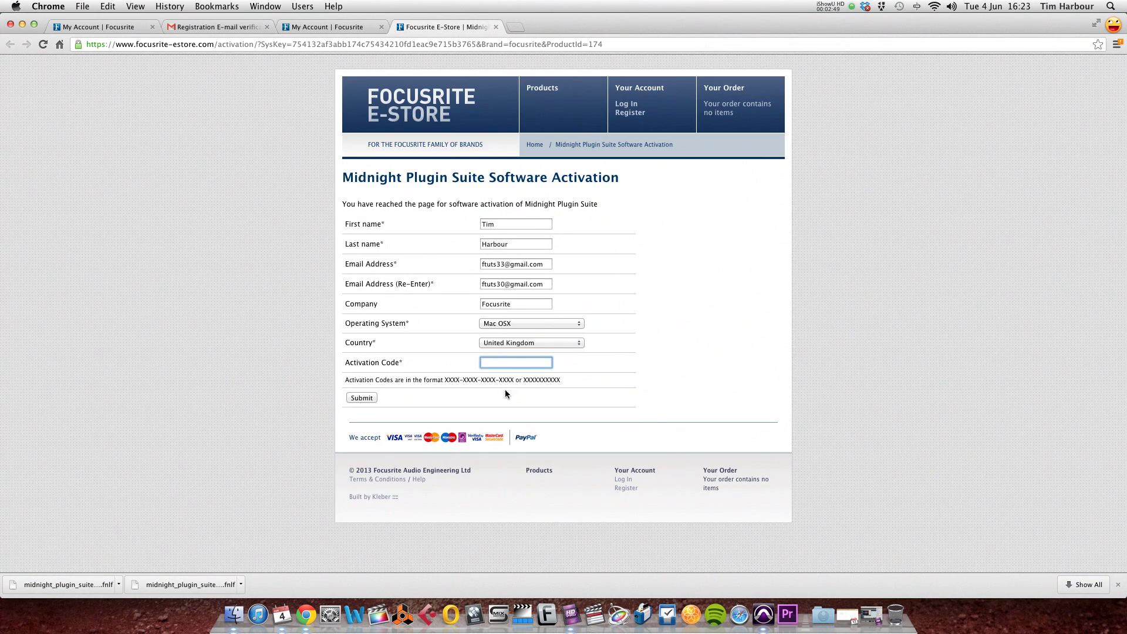
{"action": "key", "text": "super+v"}
{"action": "left_click", "coordinate": [389, 397]}
{"action": "left_click", "coordinate": [364, 397]}
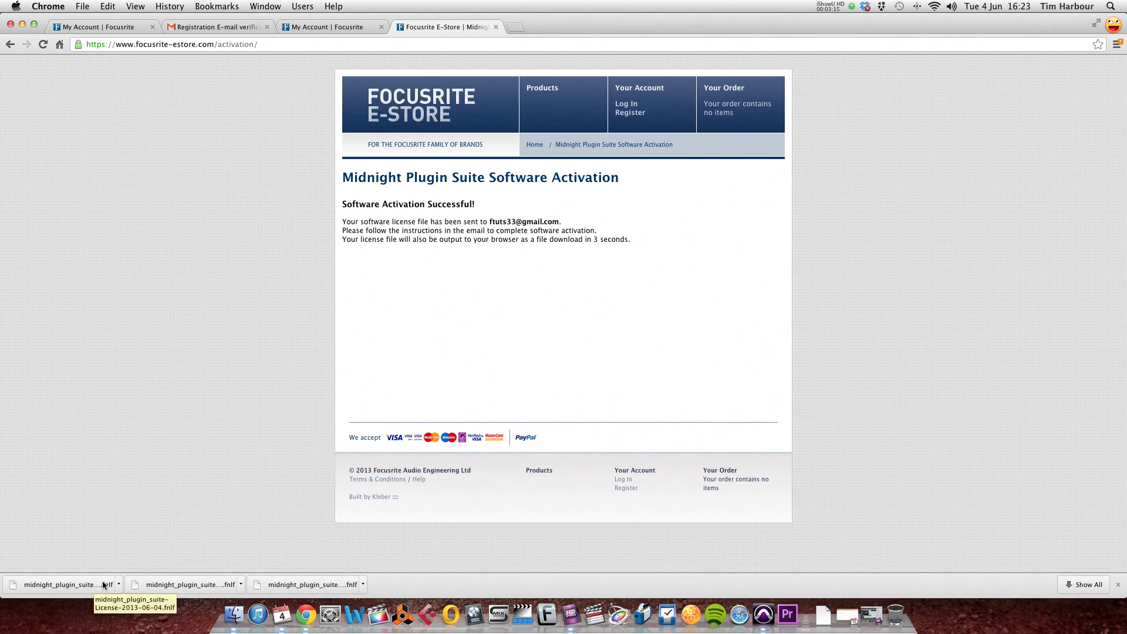
- Select midnight_plugin_suite-License-2013-06-04.fnlf in Finder's Downloads folder
{"action": "left_click", "coordinate": [233, 614]}
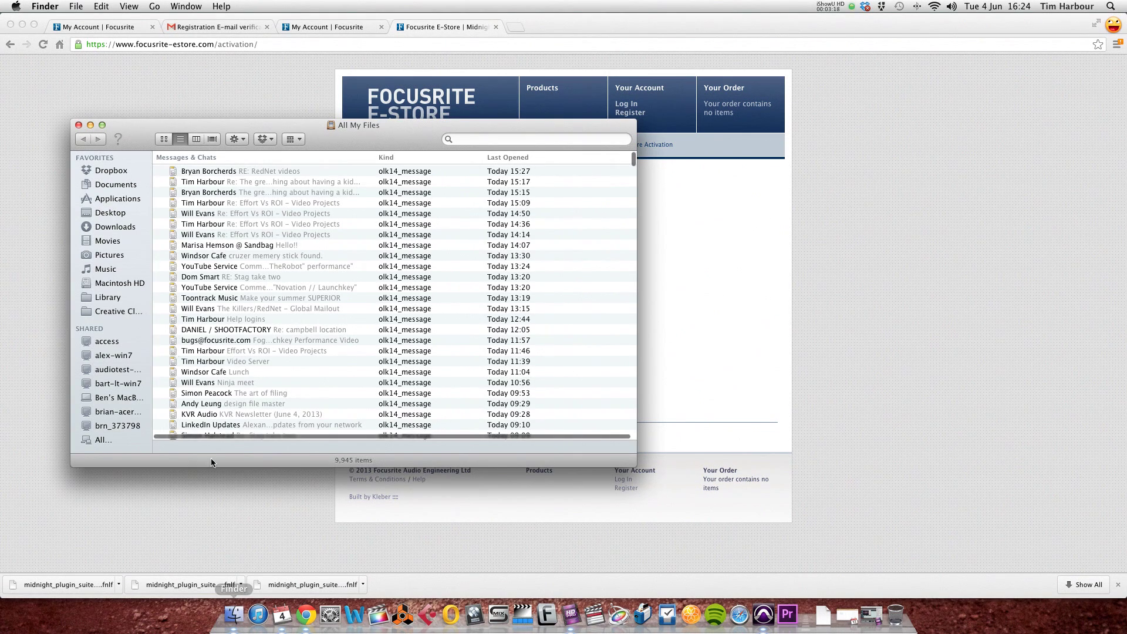
{"action": "left_click", "coordinate": [106, 228]}
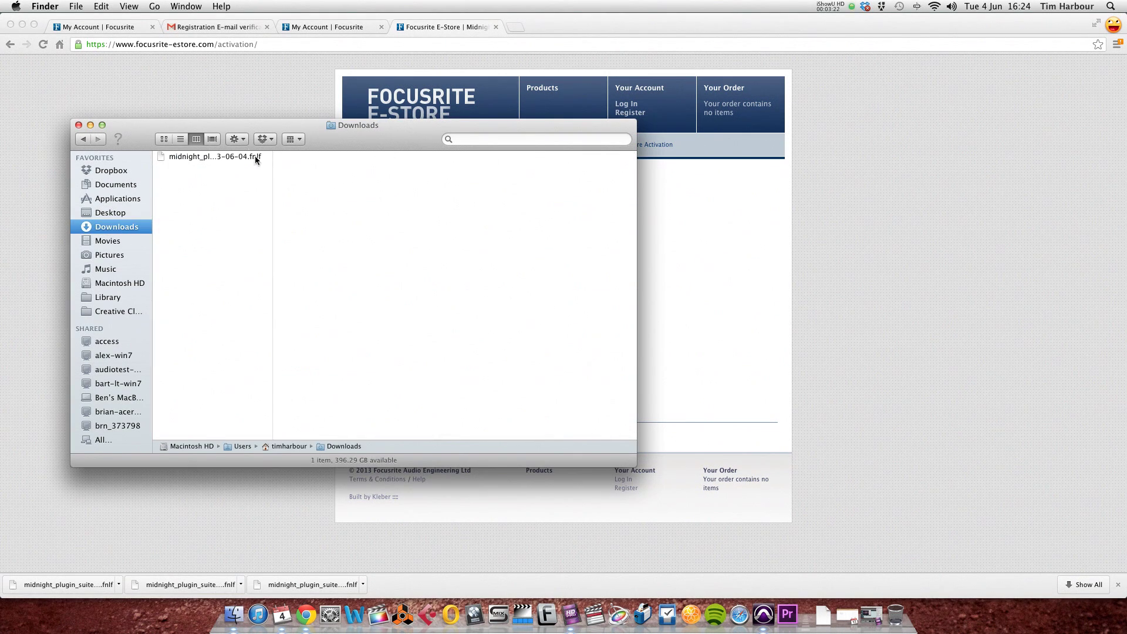
{"action": "left_click", "coordinate": [227, 157]}
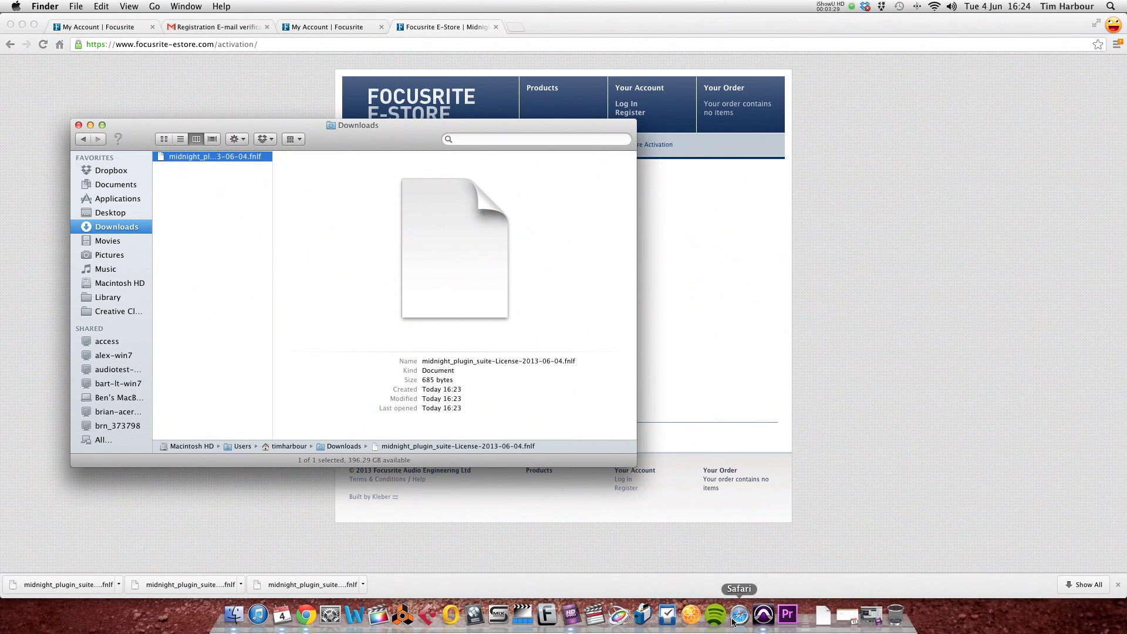
- Install the midnight licence file from Downloads into Midnight Compressor, authorising with the password
{"action": "left_click", "coordinate": [762, 614]}
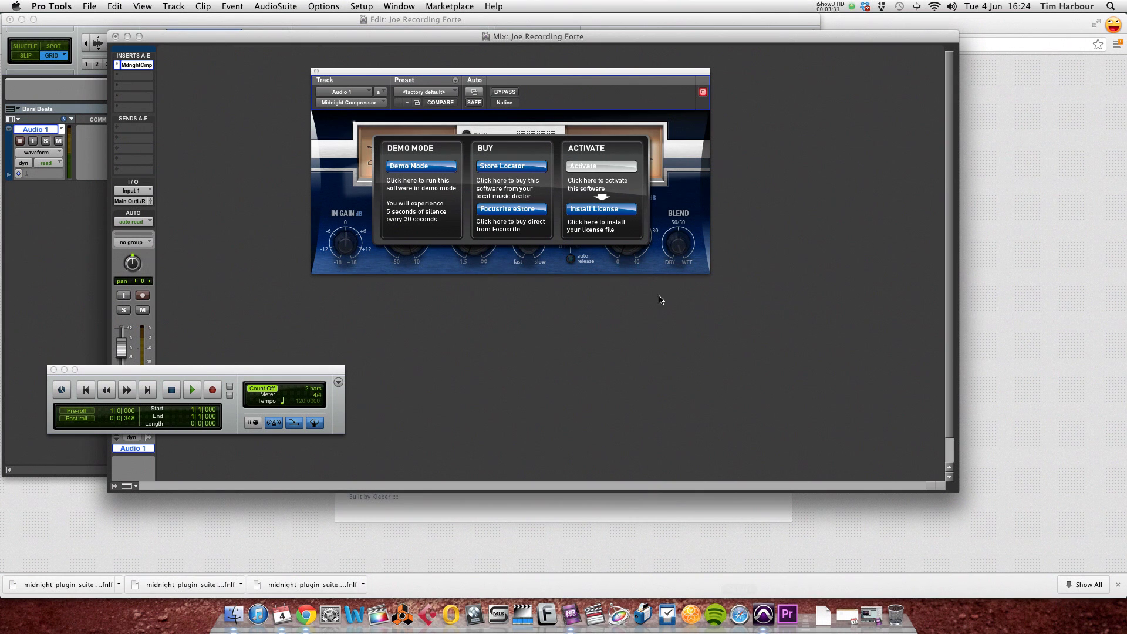
{"action": "left_click", "coordinate": [596, 211]}
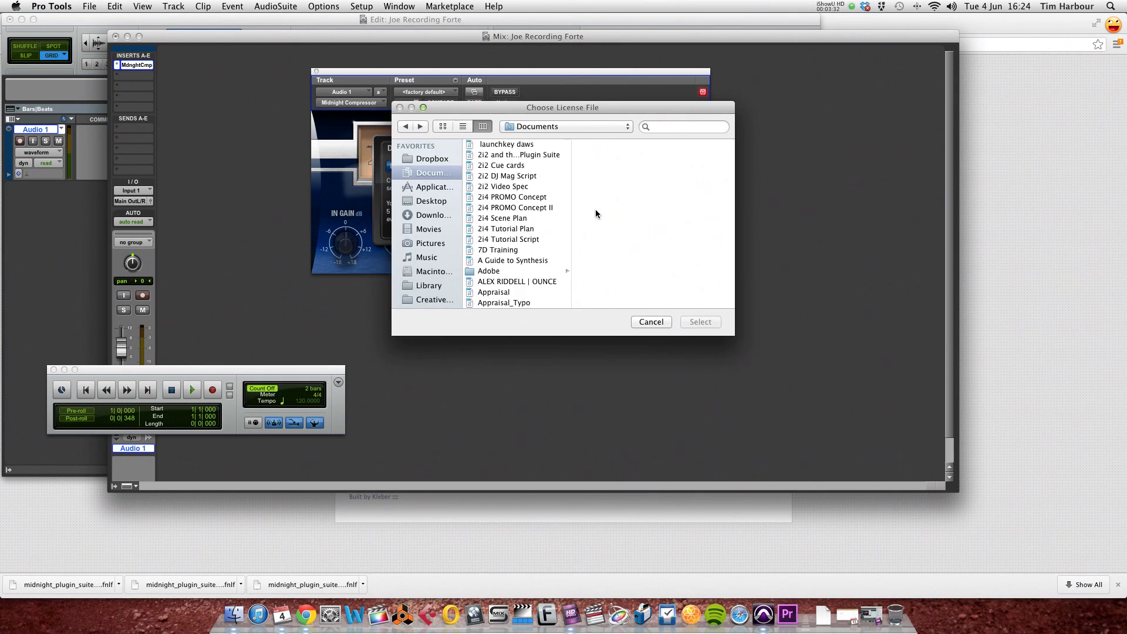
{"action": "left_click", "coordinate": [433, 216]}
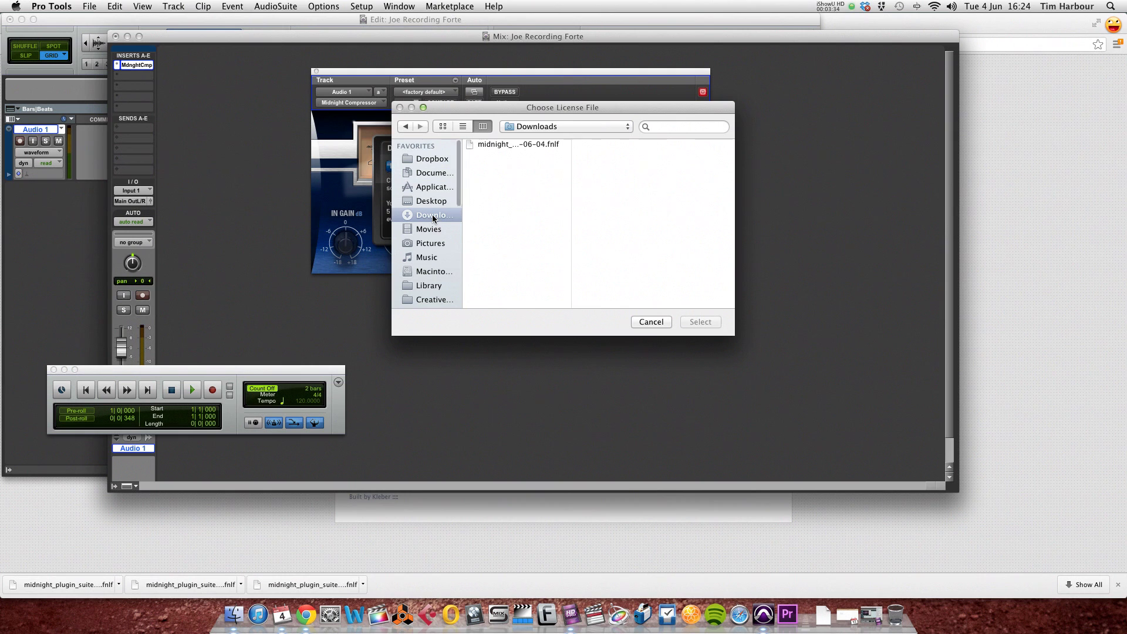
{"action": "left_click", "coordinate": [494, 146]}
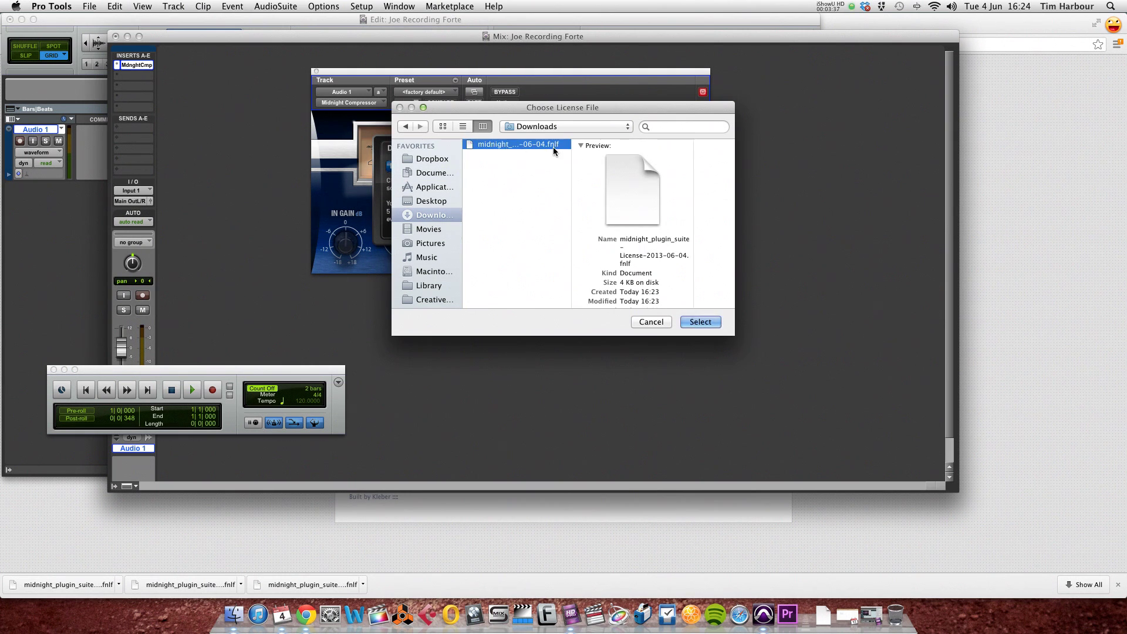
{"action": "left_click", "coordinate": [700, 322]}
{"action": "type", "text": "••••••••••••"}
{"action": "key", "text": "Return"}
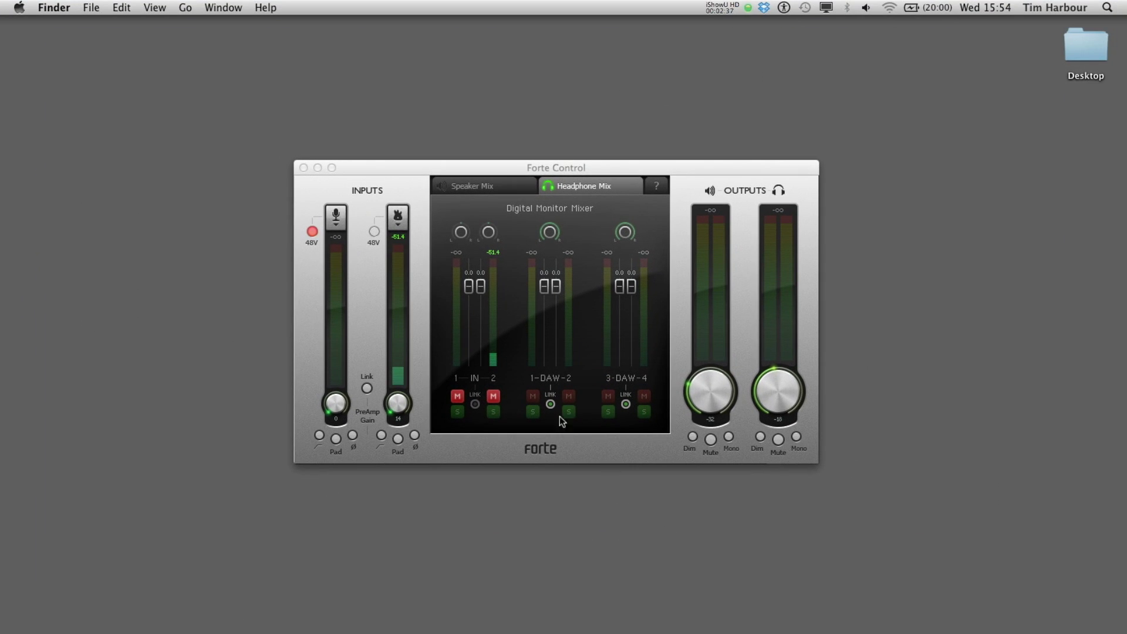
{"action": "left_click", "coordinate": [313, 232]}
{"action": "left_click", "coordinate": [312, 232]}
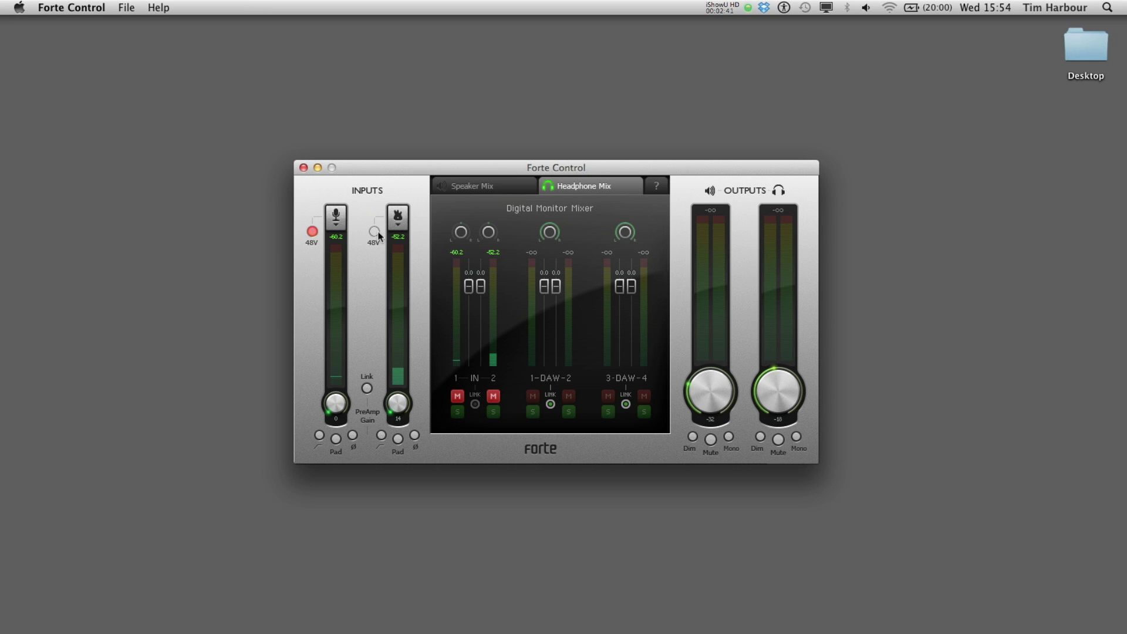
{"action": "left_click", "coordinate": [335, 222]}
{"action": "left_click", "coordinate": [336, 215]}
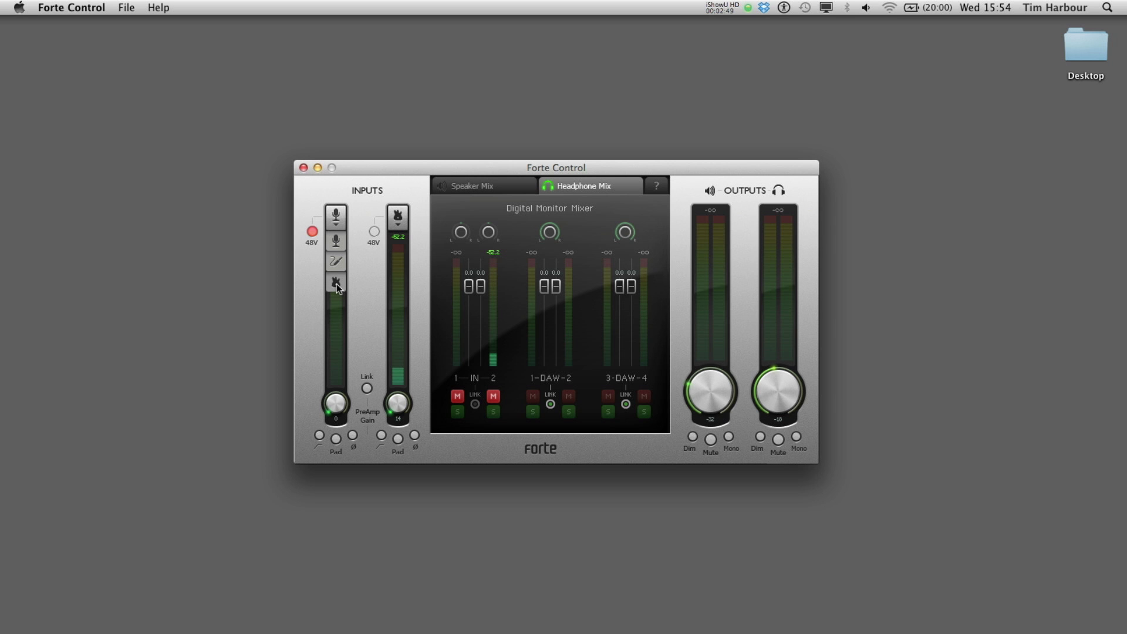
{"action": "left_click", "coordinate": [339, 220]}
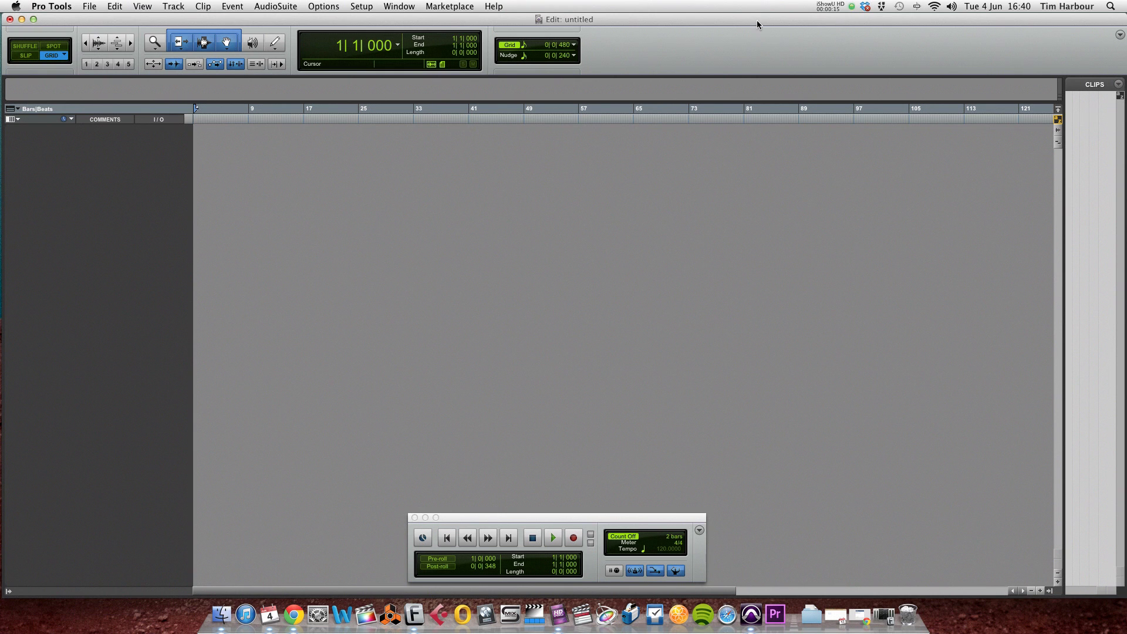
- Set the Pro Tools playback engine to Forte, agreeing to save and close the session
{"action": "left_click", "coordinate": [361, 7]}
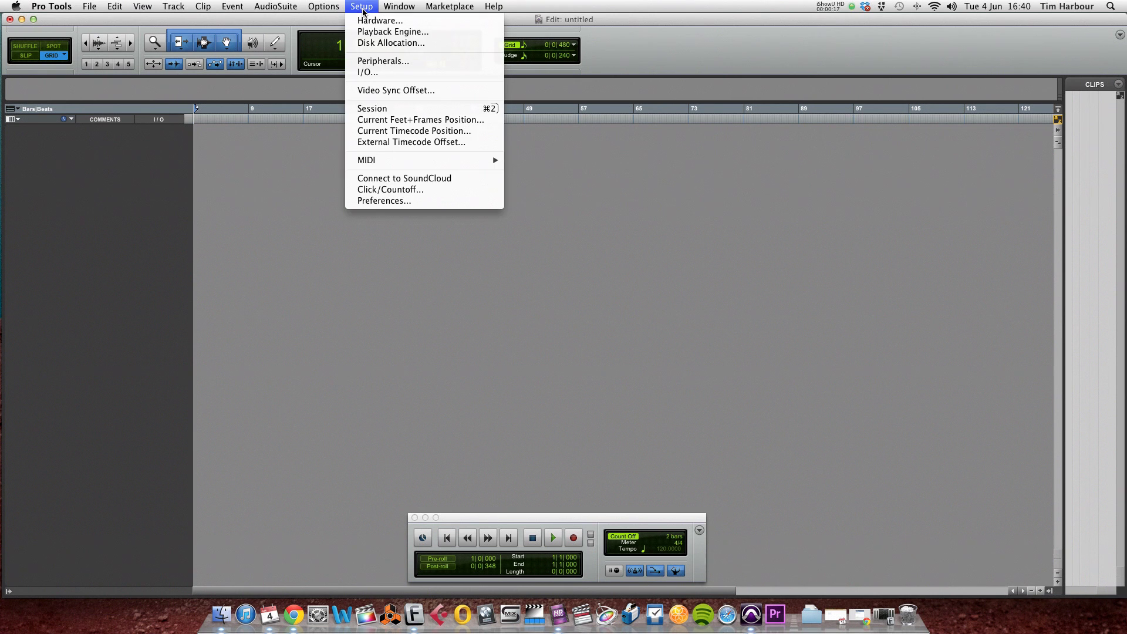
{"action": "left_click", "coordinate": [383, 33]}
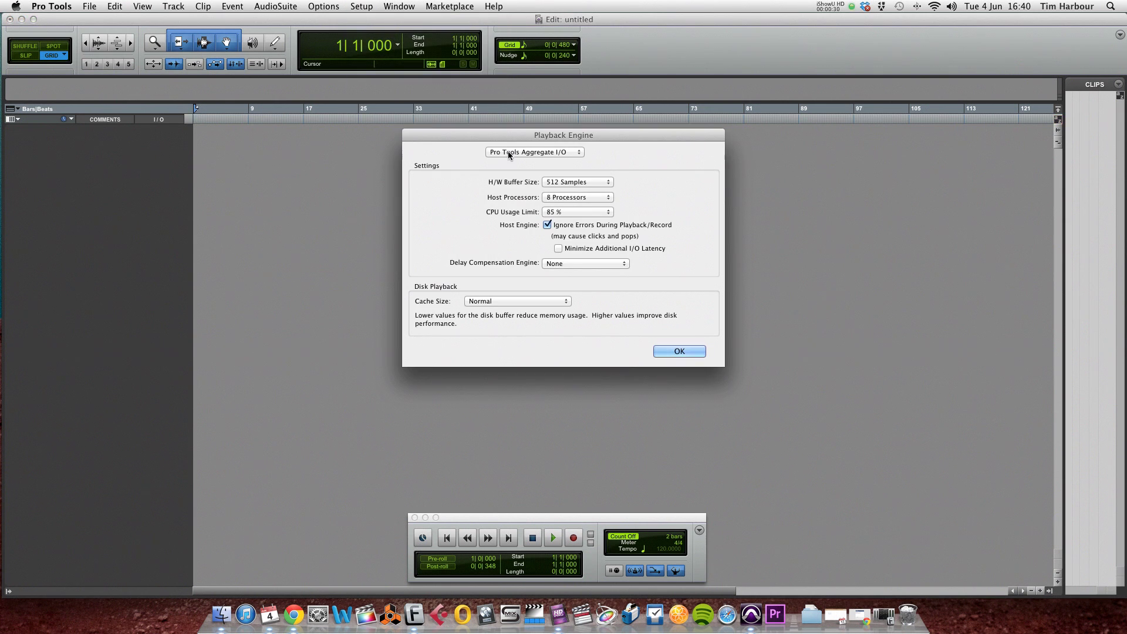
{"action": "left_click", "coordinate": [552, 154]}
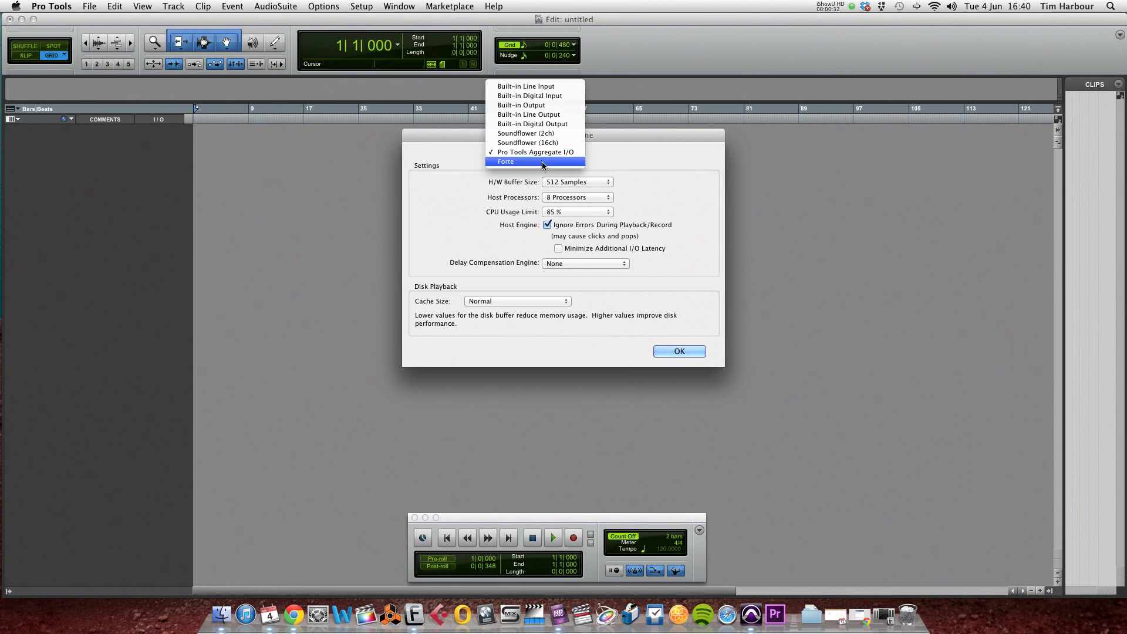
{"action": "left_click", "coordinate": [542, 165]}
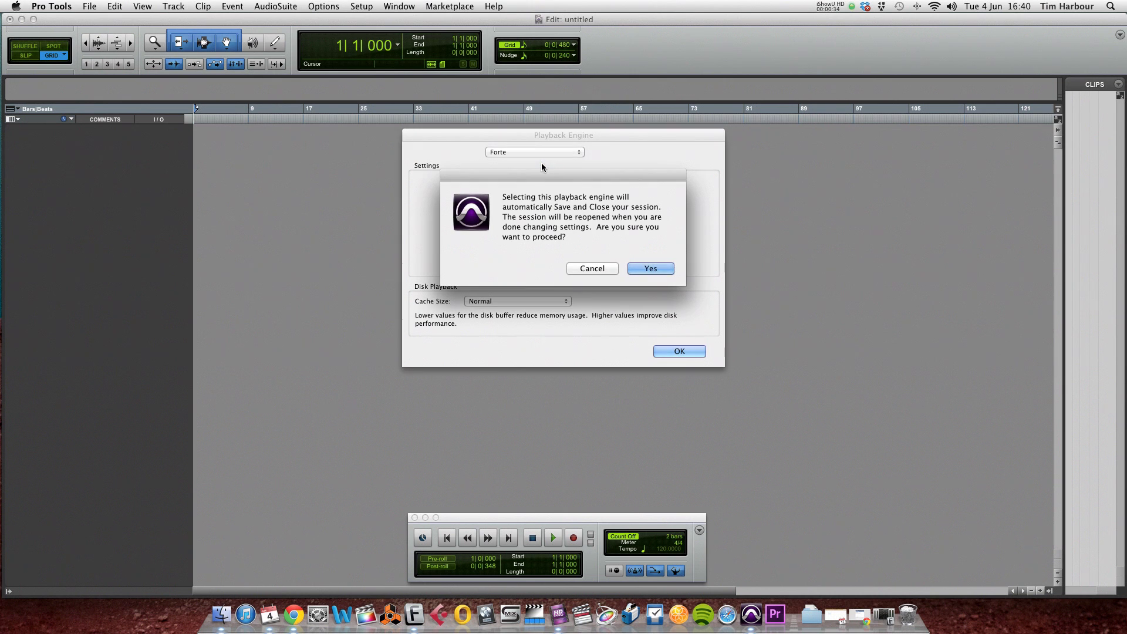
{"action": "left_click", "coordinate": [638, 269]}
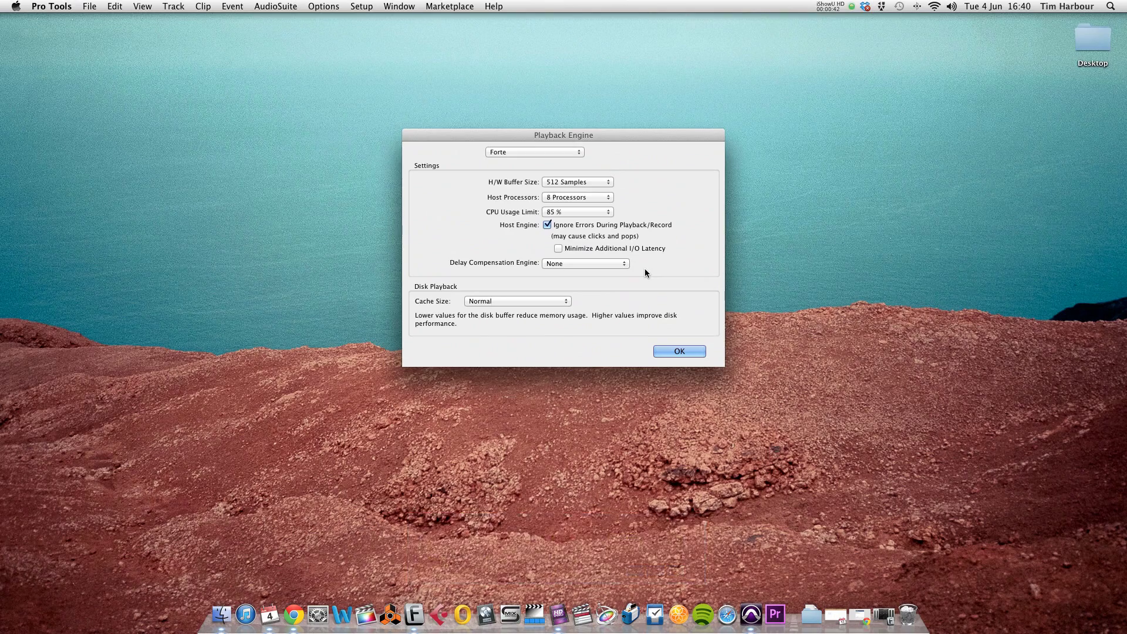
{"action": "left_click", "coordinate": [679, 350]}
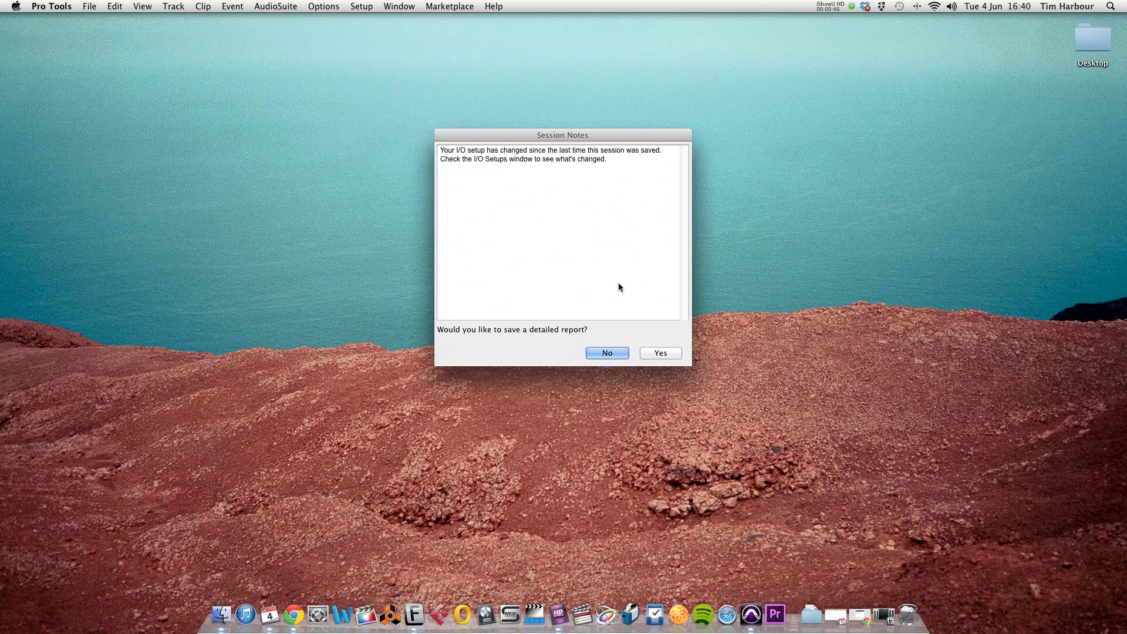
- Skip saving the I/O change report and restore Forte's default input paths, naming the stereo input Mic 1-2
{"action": "left_click", "coordinate": [622, 352]}
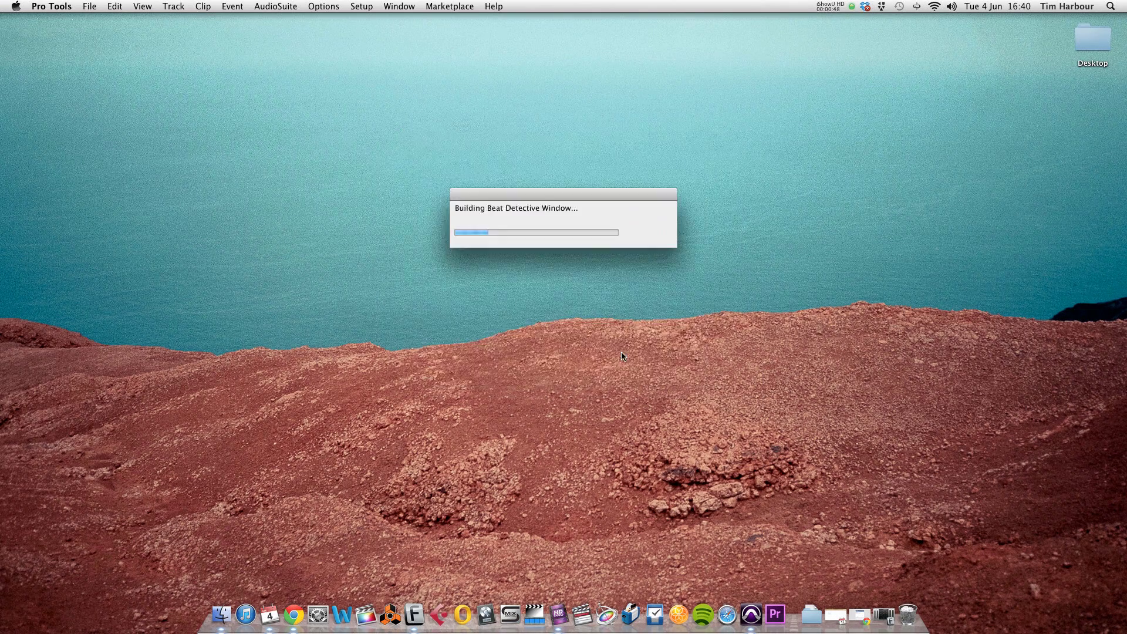
{"action": "left_click", "coordinate": [362, 6]}
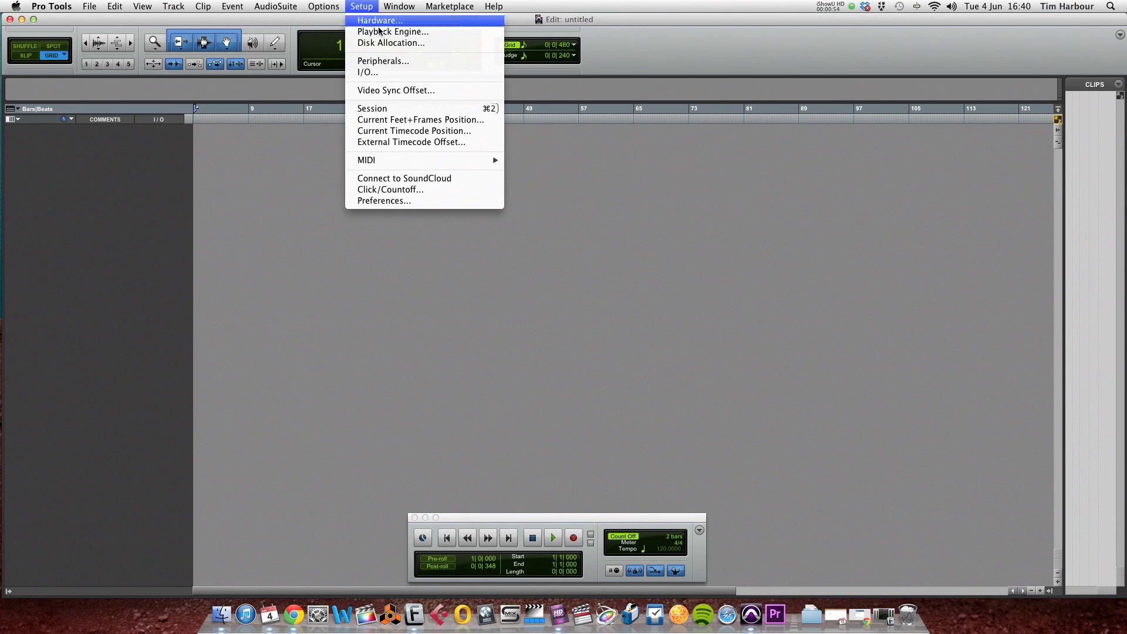
{"action": "left_click", "coordinate": [400, 72]}
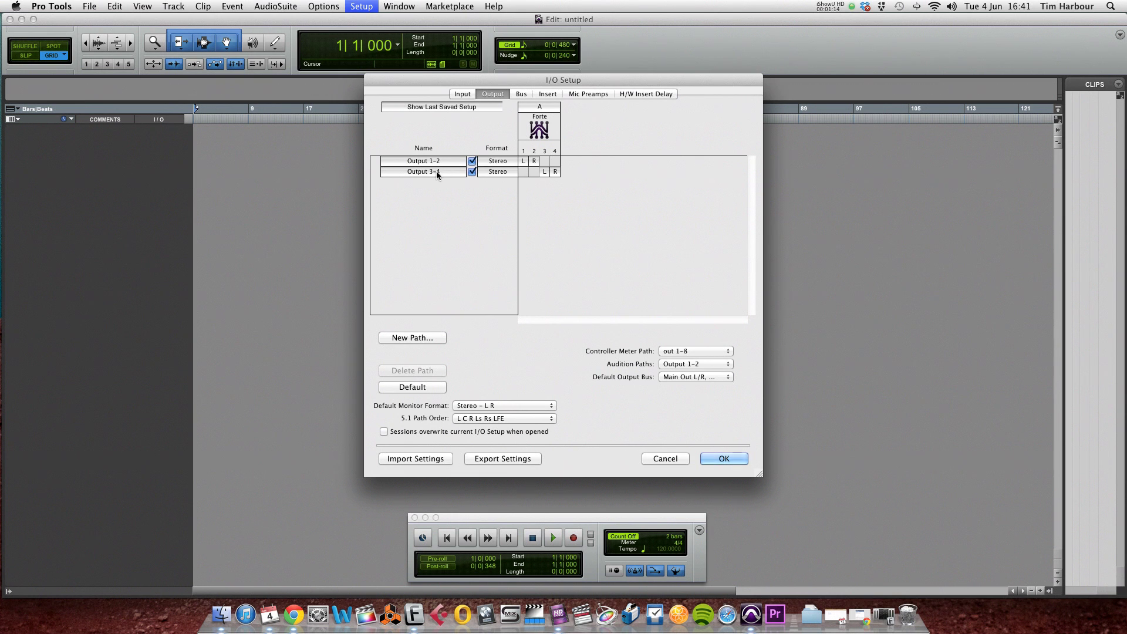
{"action": "left_click", "coordinate": [465, 96]}
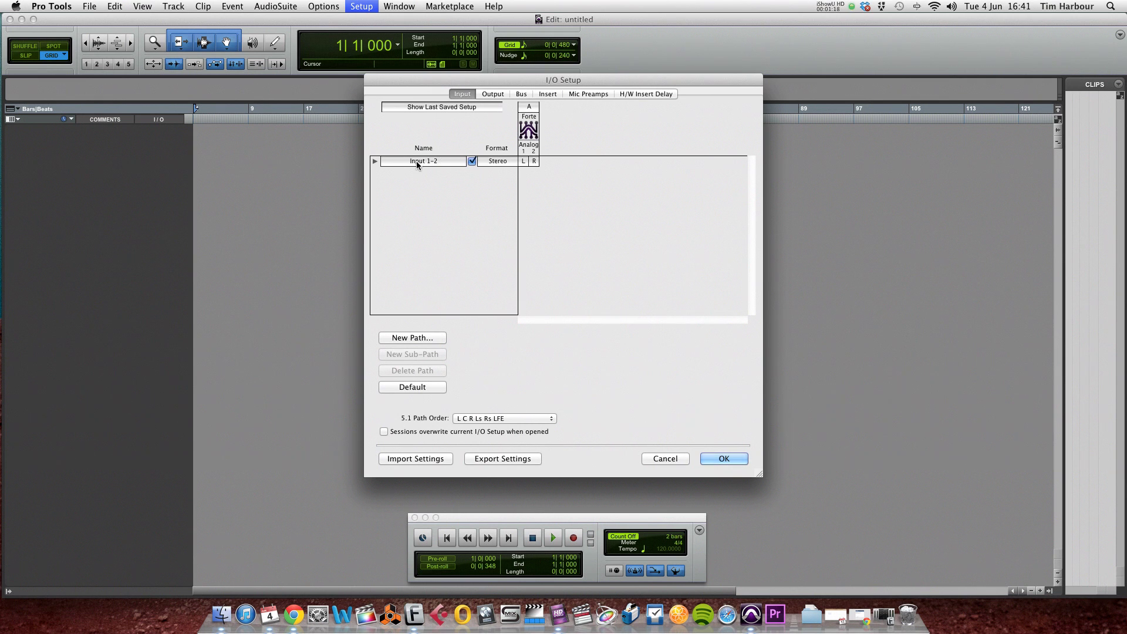
{"action": "left_click", "coordinate": [414, 387]}
{"action": "left_click", "coordinate": [724, 460]}
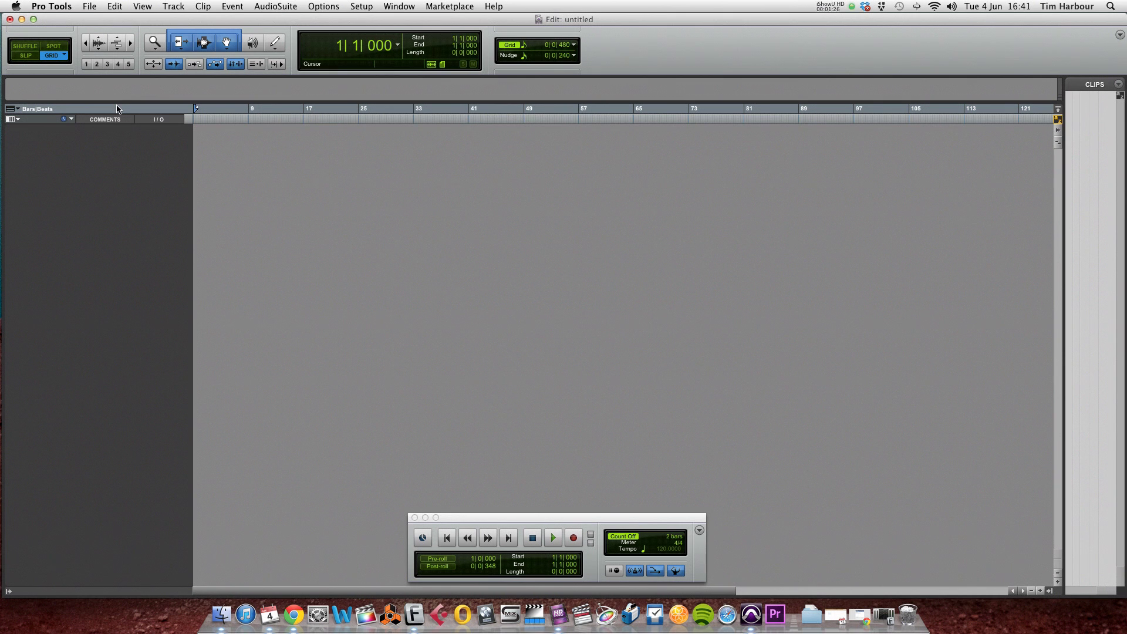
- Create 2 mono audio tracks, Audio 1 on Mic 1 and Audio 2 on Mic 2, and record-enable both
{"action": "left_click", "coordinate": [174, 7]}
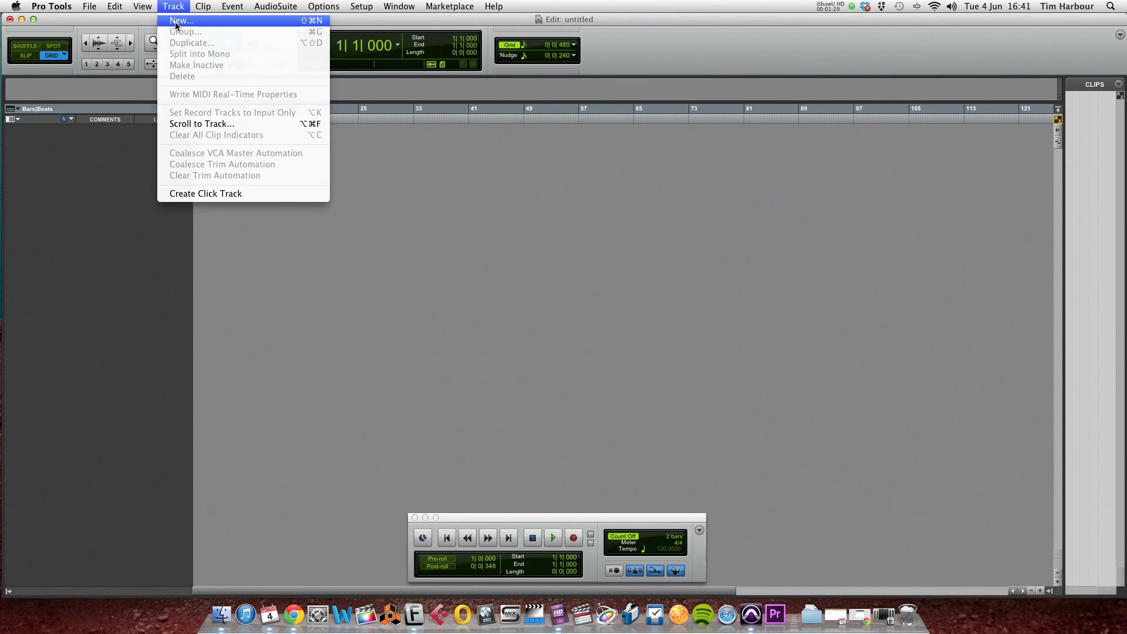
{"action": "left_click", "coordinate": [175, 22]}
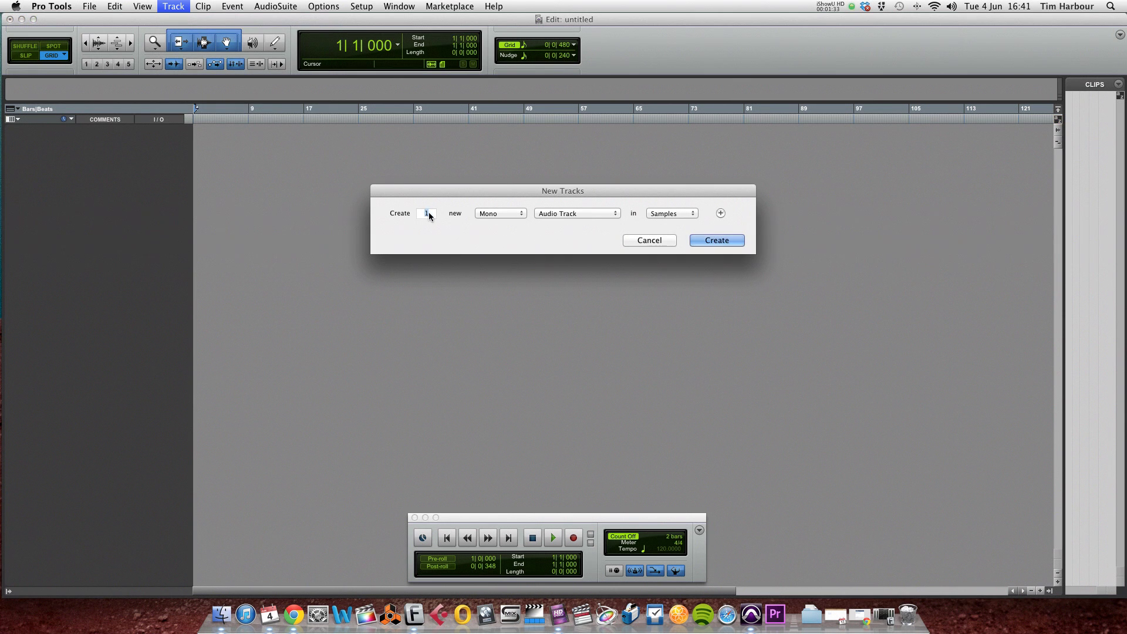
{"action": "type", "text": "2"}
{"action": "left_click", "coordinate": [730, 243]}
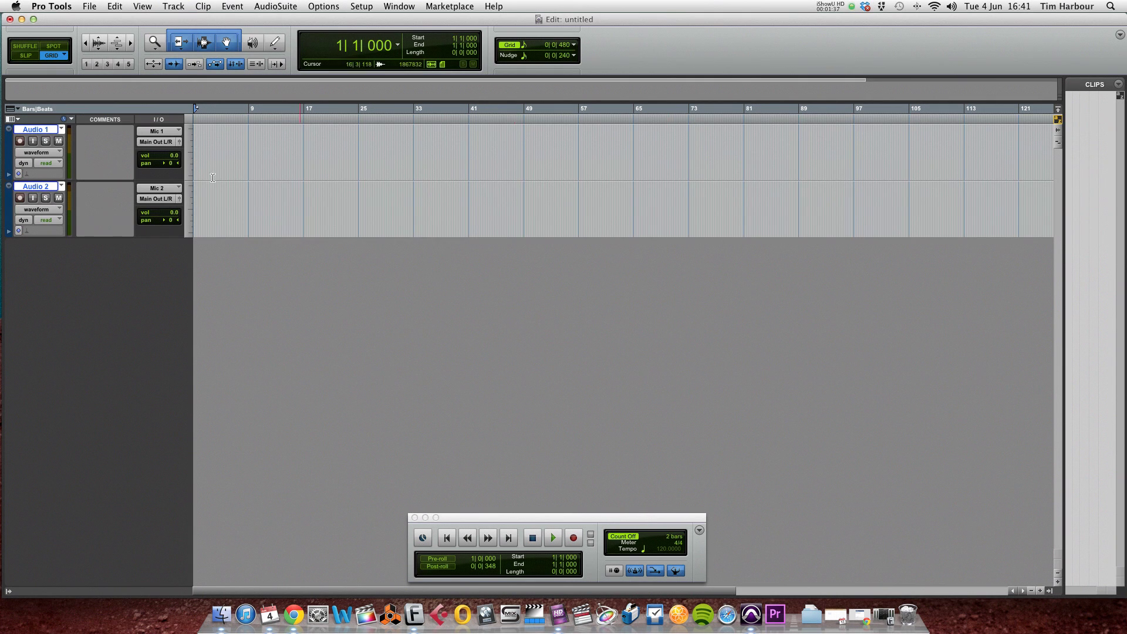
{"action": "left_click", "coordinate": [20, 141]}
{"action": "left_click", "coordinate": [20, 199]}
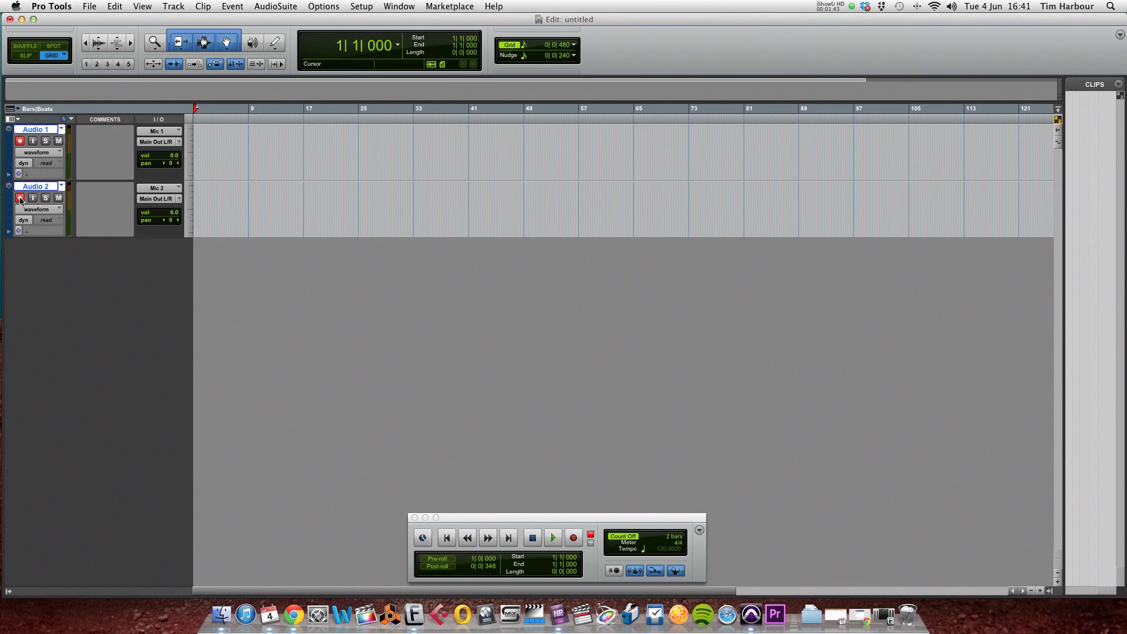
- Arm the transport for recording and start recording guitar and vocal takes on both tracks
{"action": "left_click_drag", "start_coordinate": [566, 522], "coordinate": [565, 478]}
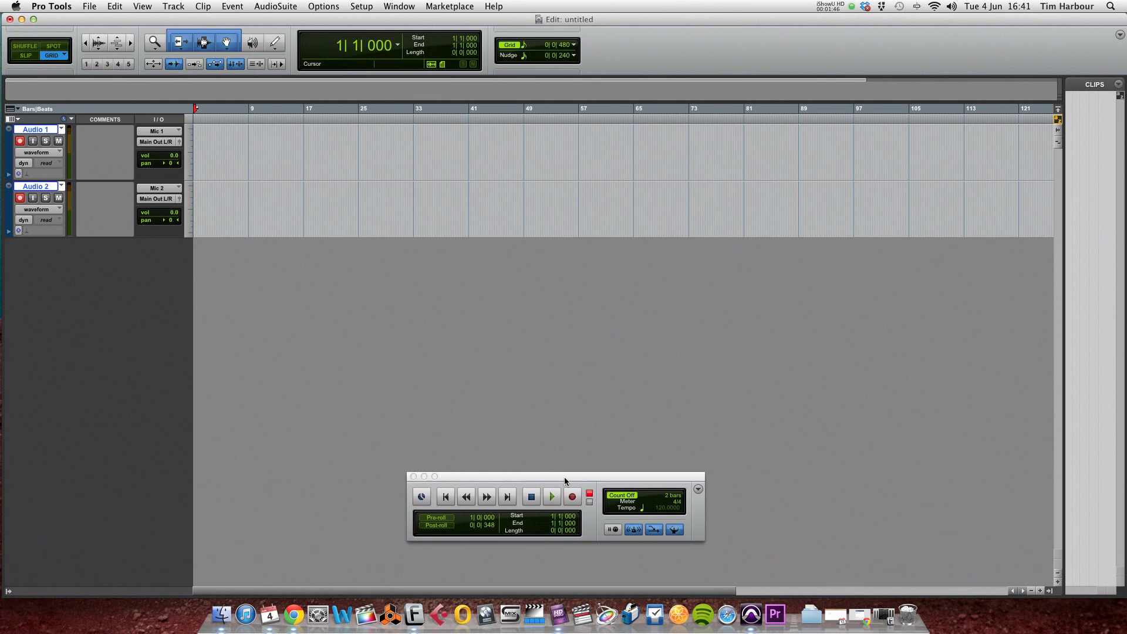
{"action": "left_click", "coordinate": [572, 496]}
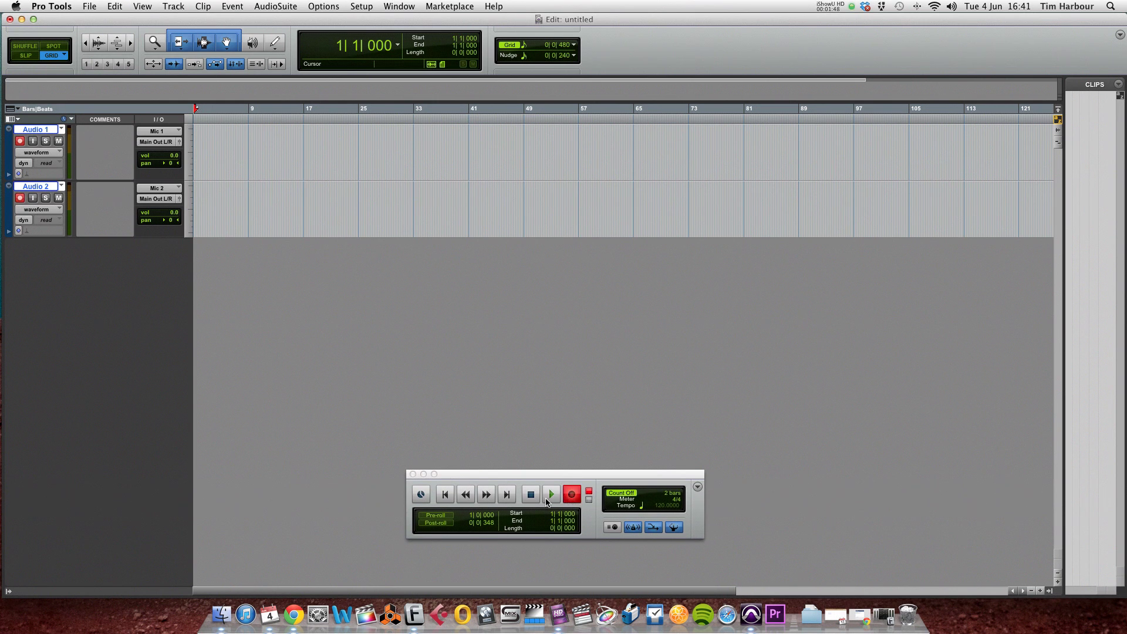
{"action": "left_click", "coordinate": [551, 496]}
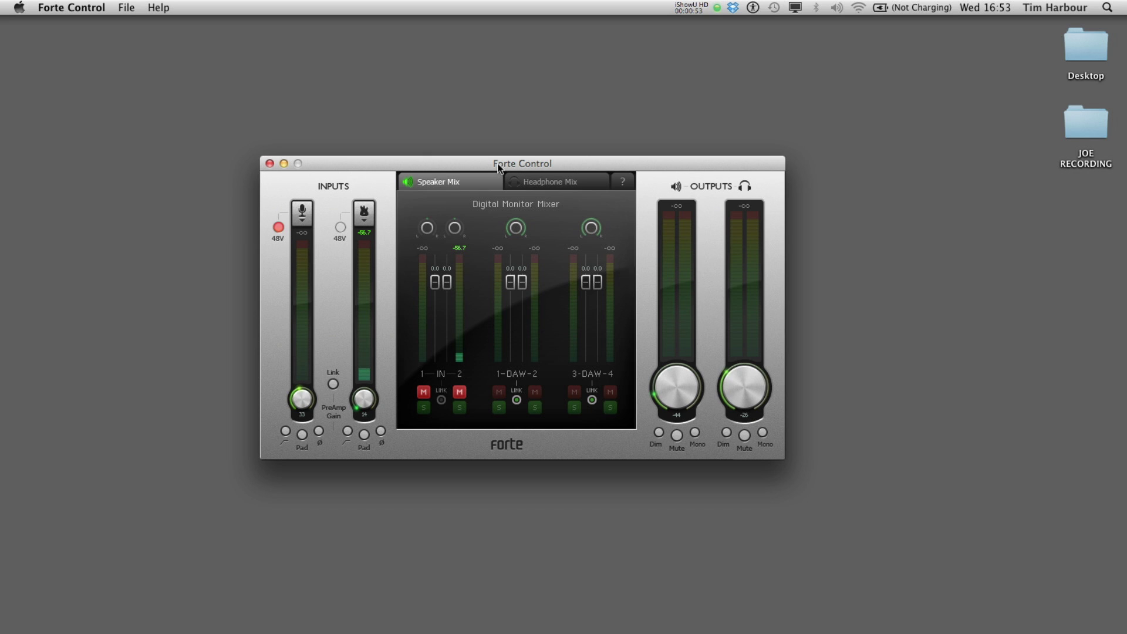
- Choose Restore Factory Defaults in Forte Control's File menu, turning off 48V and zeroing the preamp gains
{"action": "left_click", "coordinate": [124, 8]}
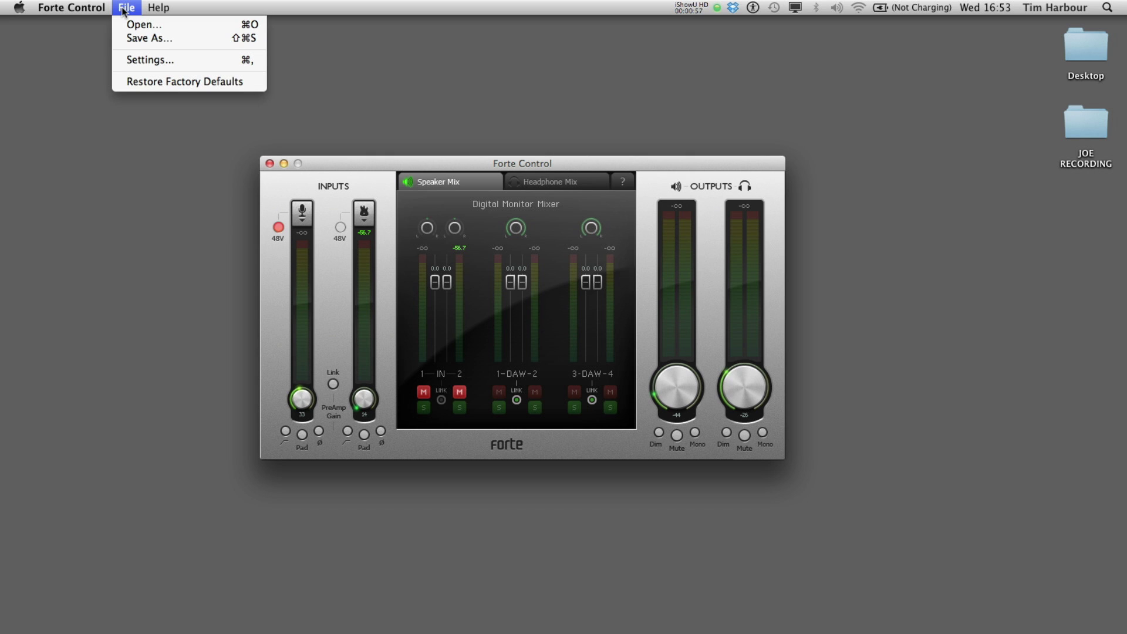
{"action": "left_click", "coordinate": [150, 86]}
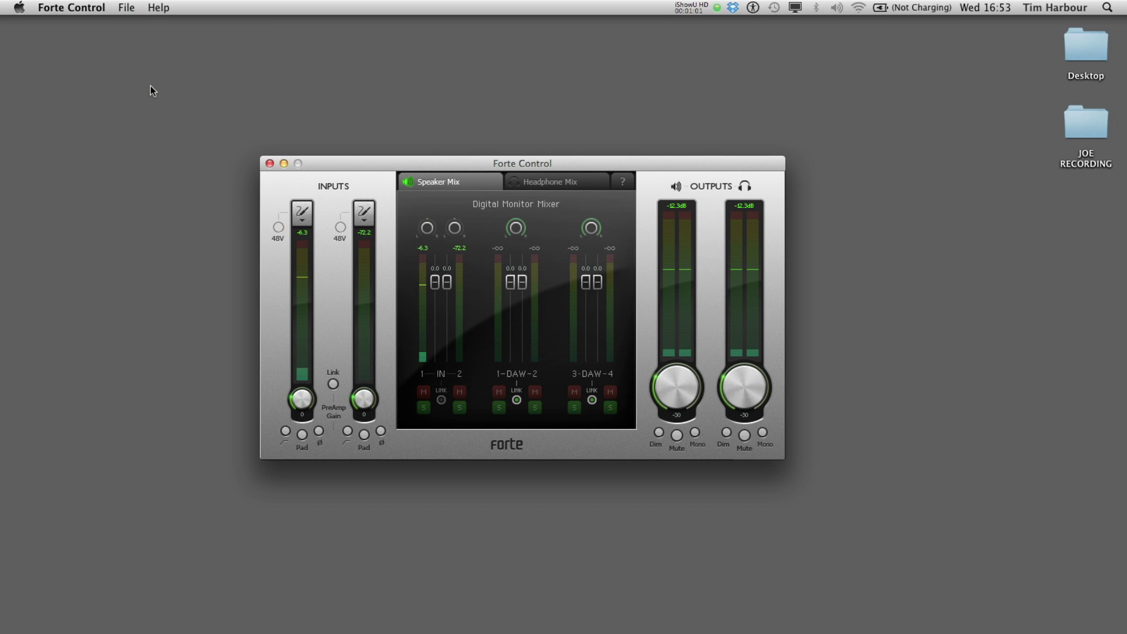